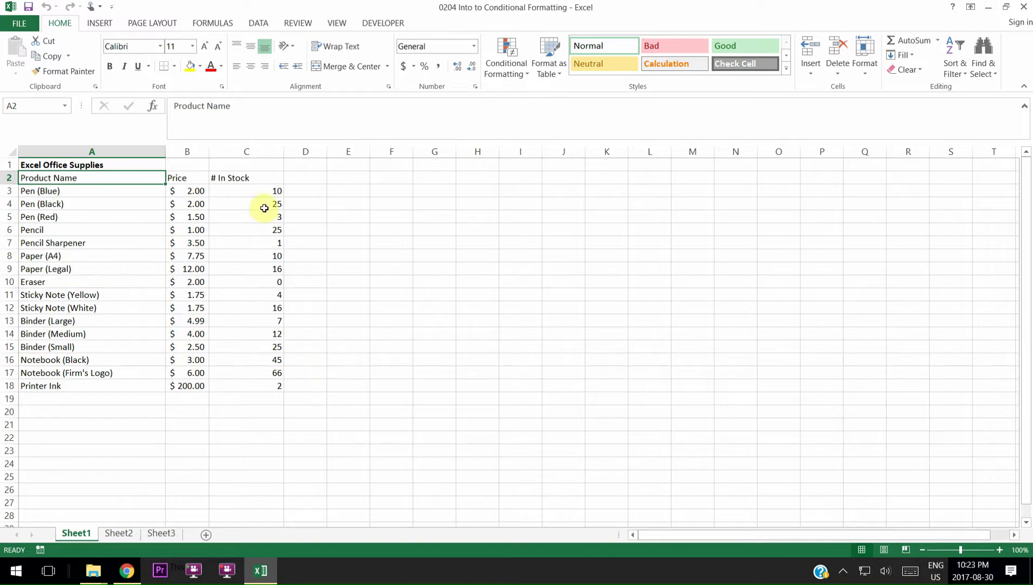
Step: Add a Less Than 6 highlight rule with Yellow Fill with Dark Yellow Text to the stock values in C3:C18
click(266, 192)
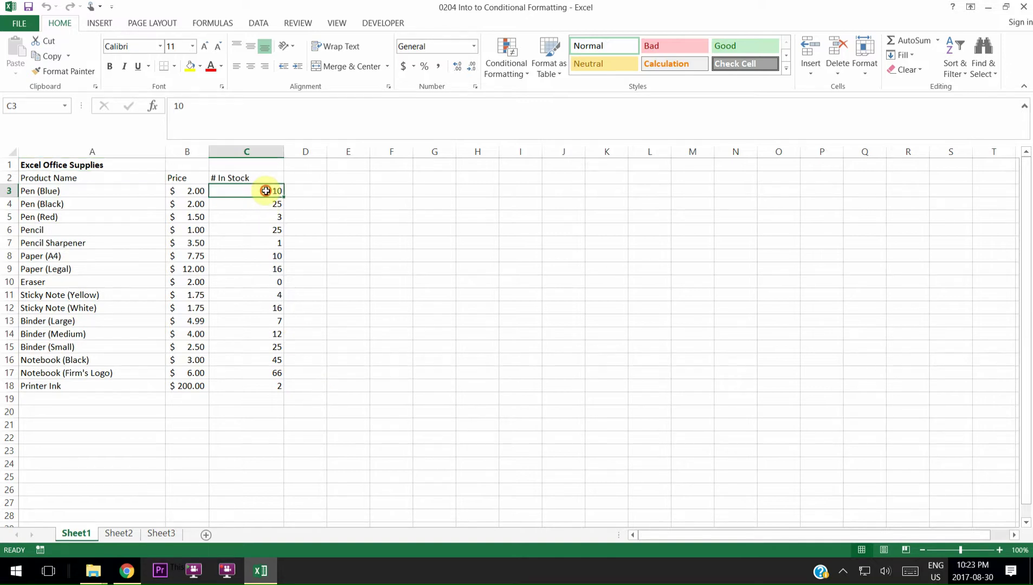
shift+click(244, 383)
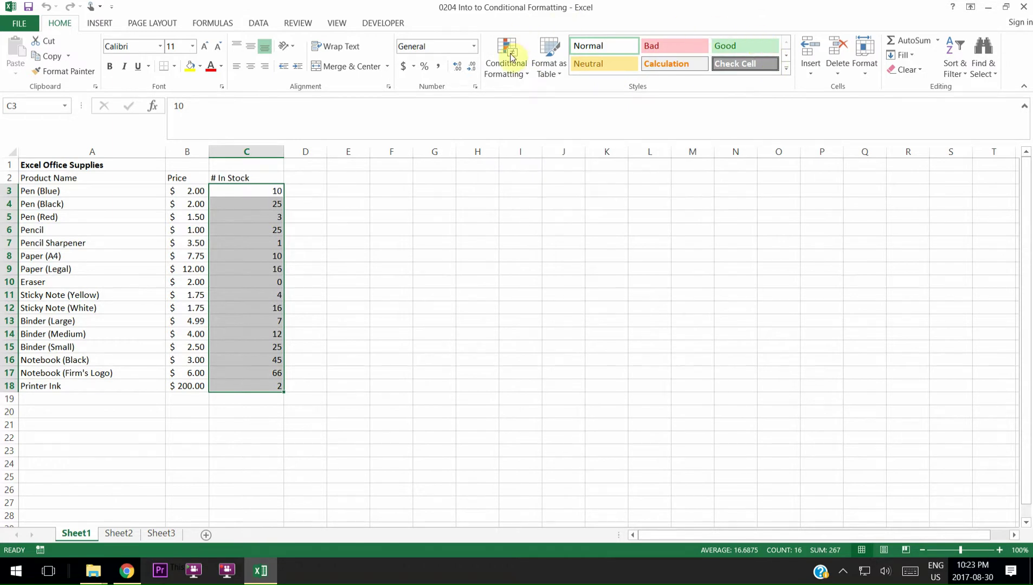
click(528, 75)
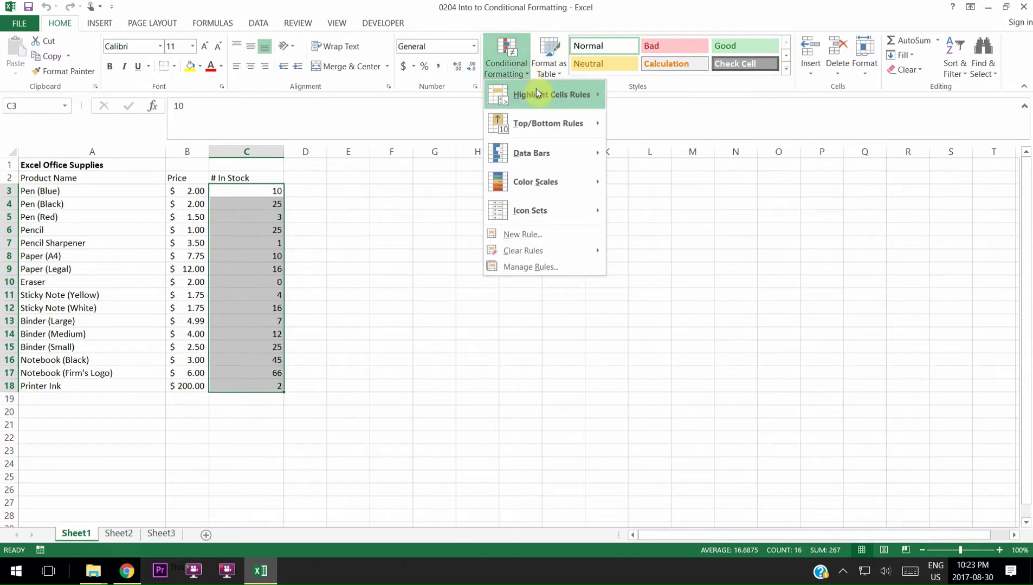
mouse_move(537, 99)
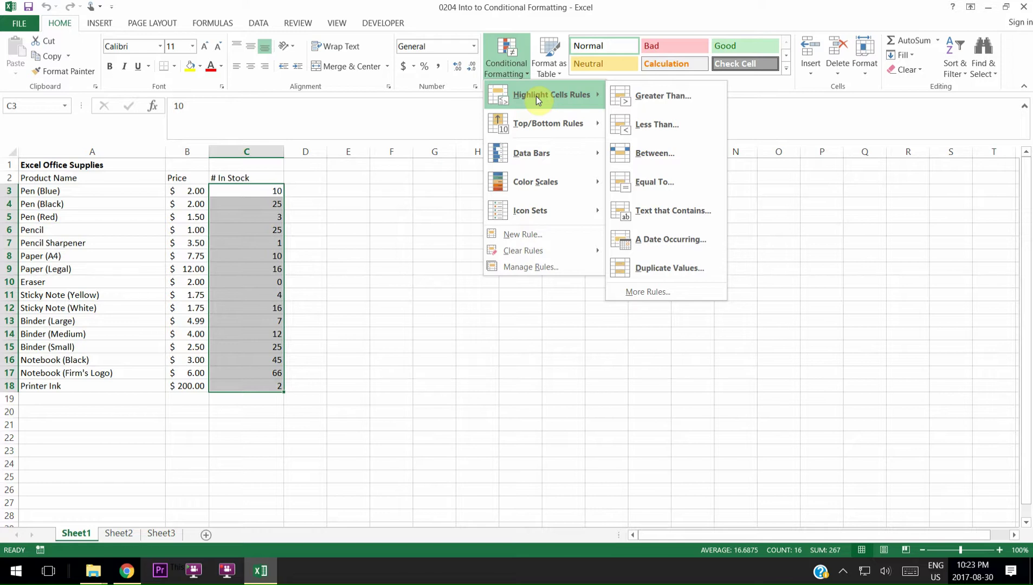
click(655, 125)
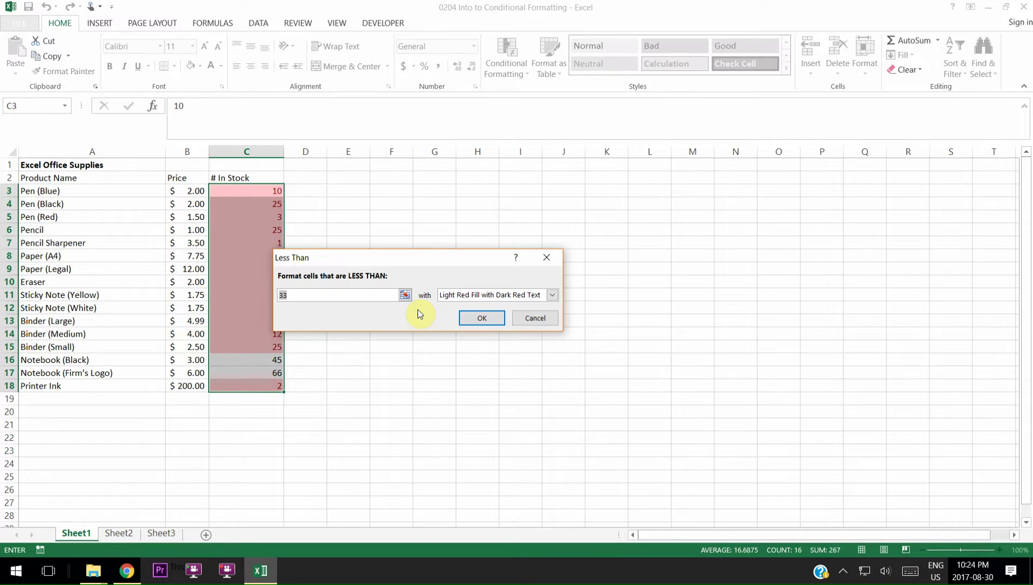
text(6)
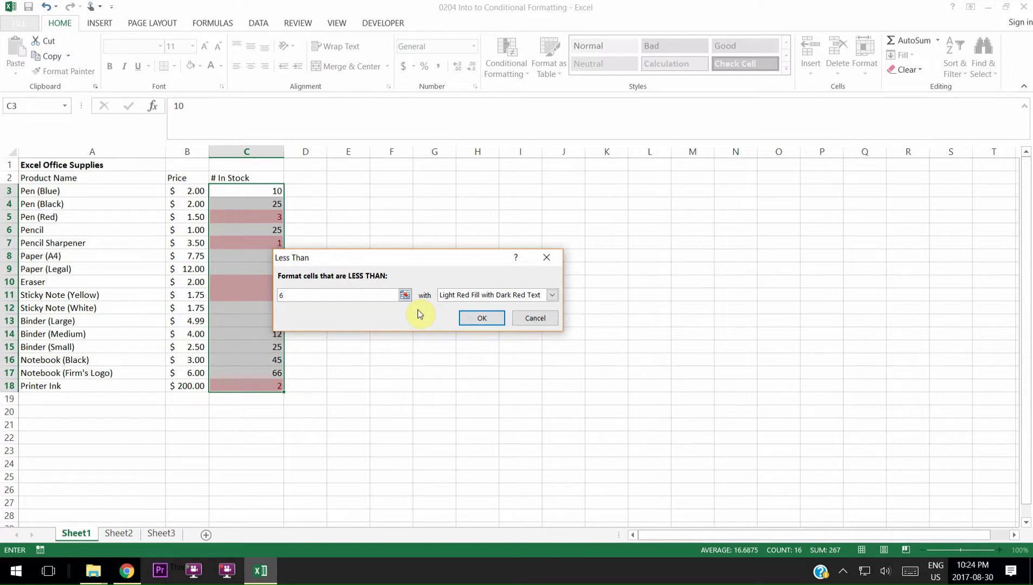
click(552, 295)
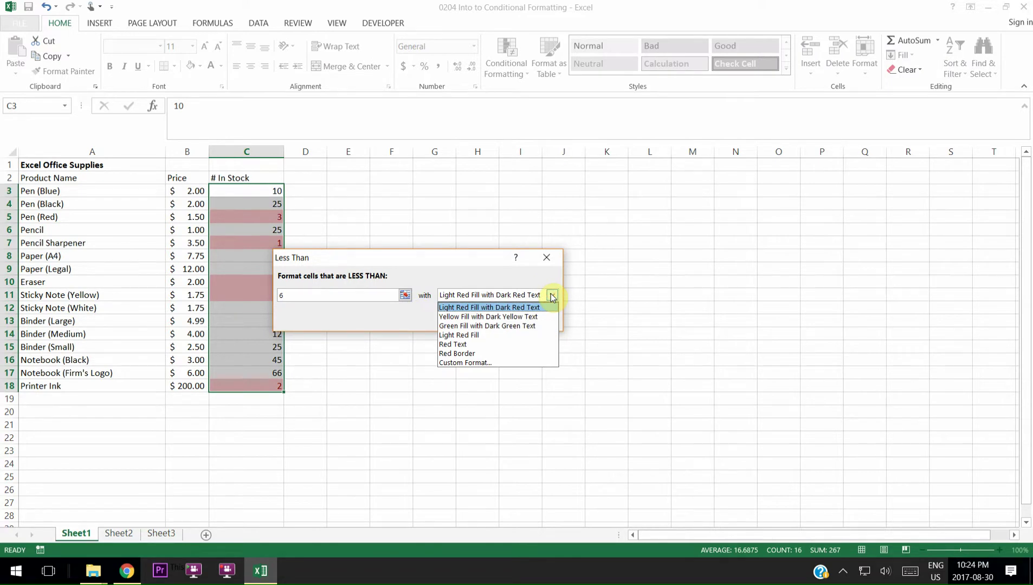
click(529, 318)
click(469, 319)
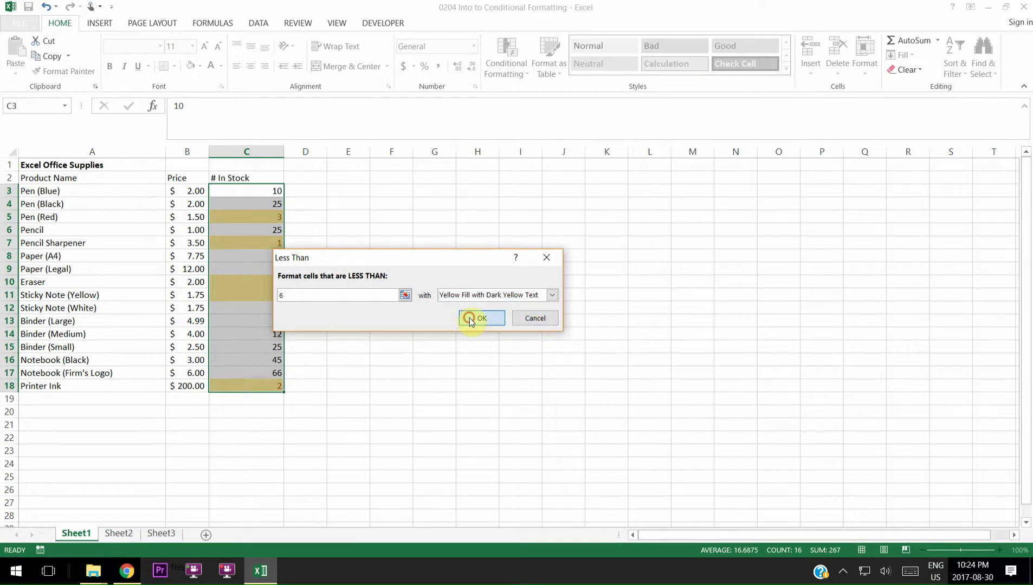
Step: Change the Printer Ink stock in C18 to 6 and undo that change
click(311, 383)
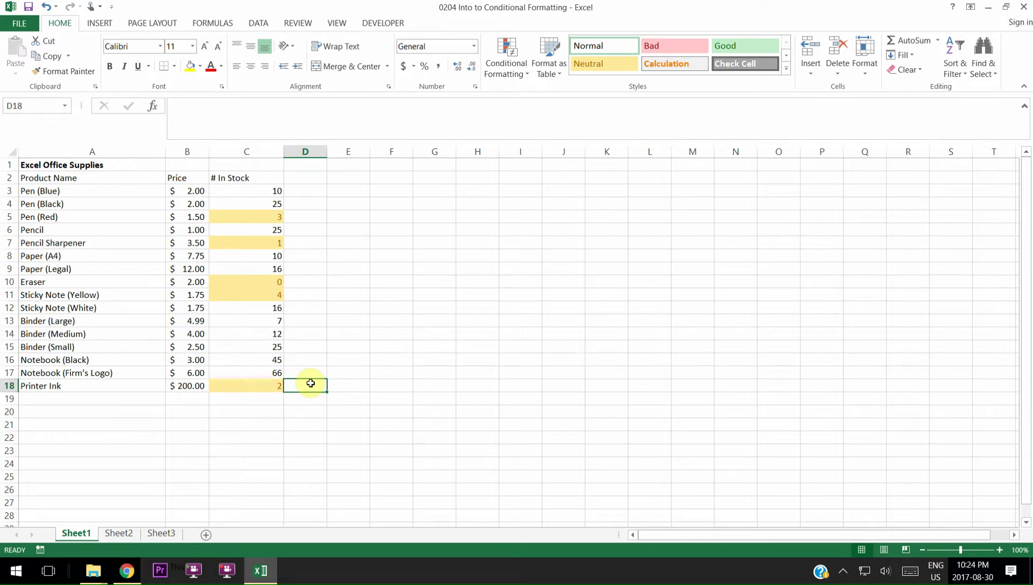
key(Left)
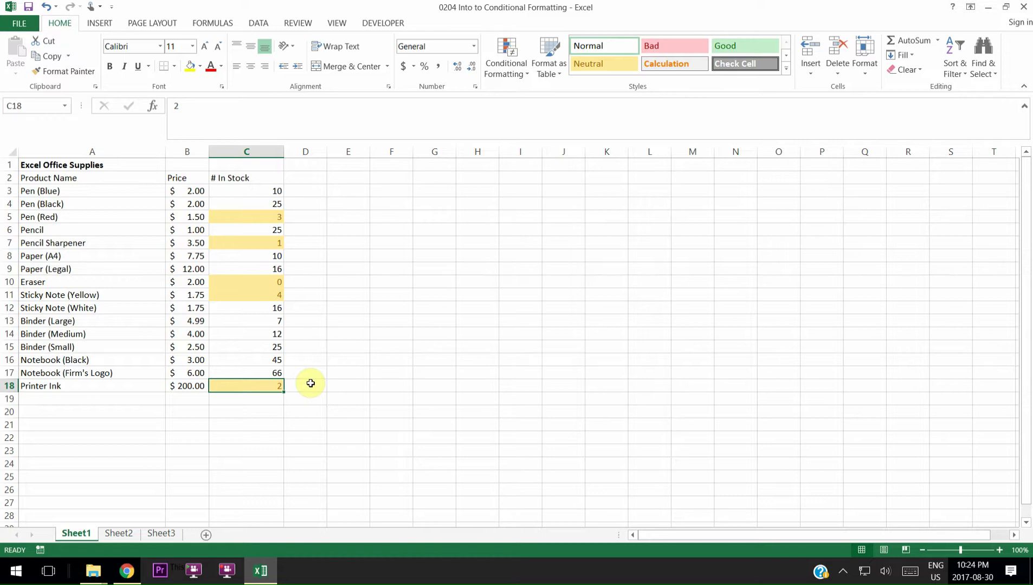
text(6)
key(Return)
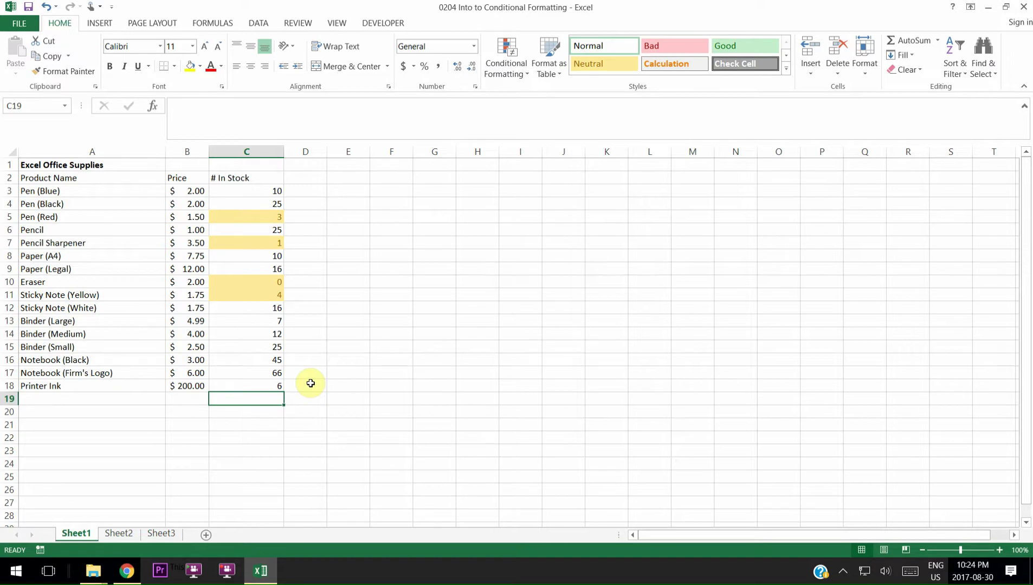
key(ctrl+z)
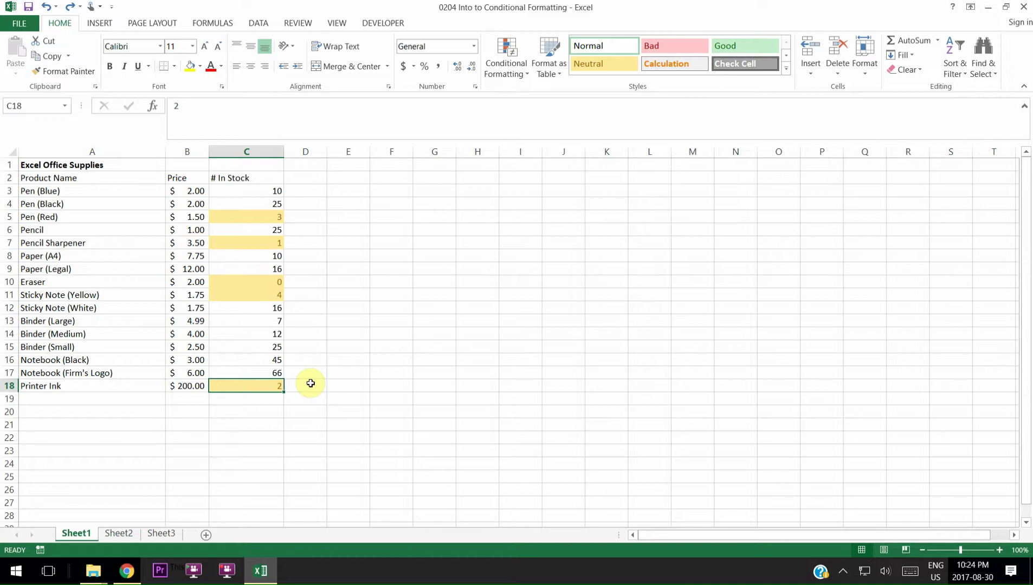
Step: Add a Less Than 1 highlight rule with Light Red Fill with Dark Red Text to C3:C18
click(259, 191)
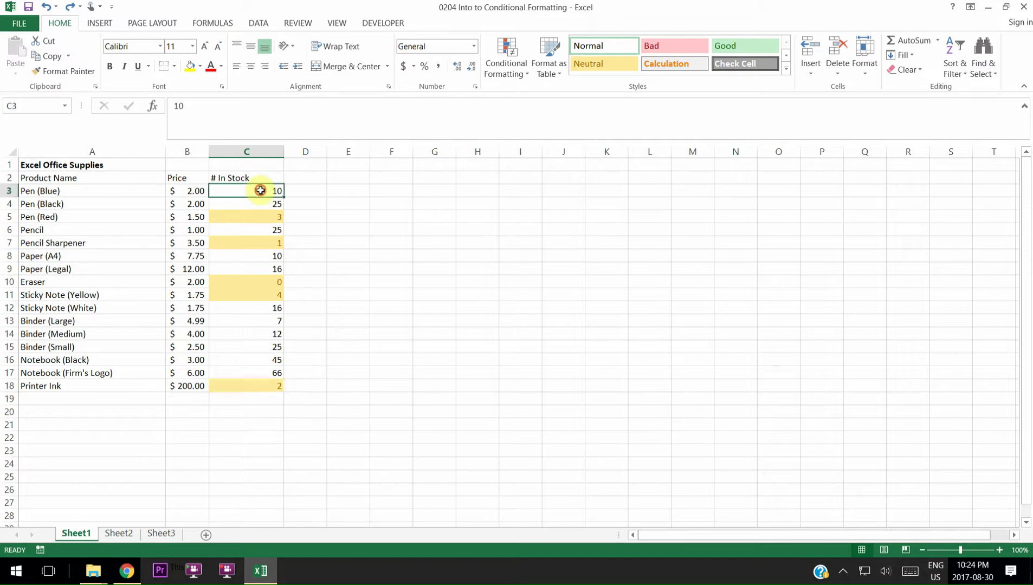
shift+click(255, 388)
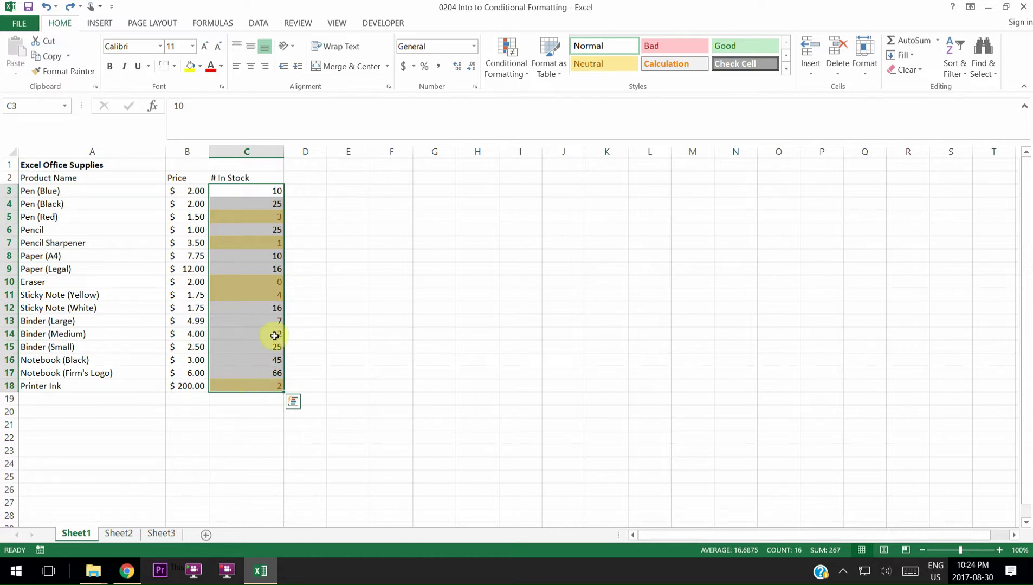
click(529, 79)
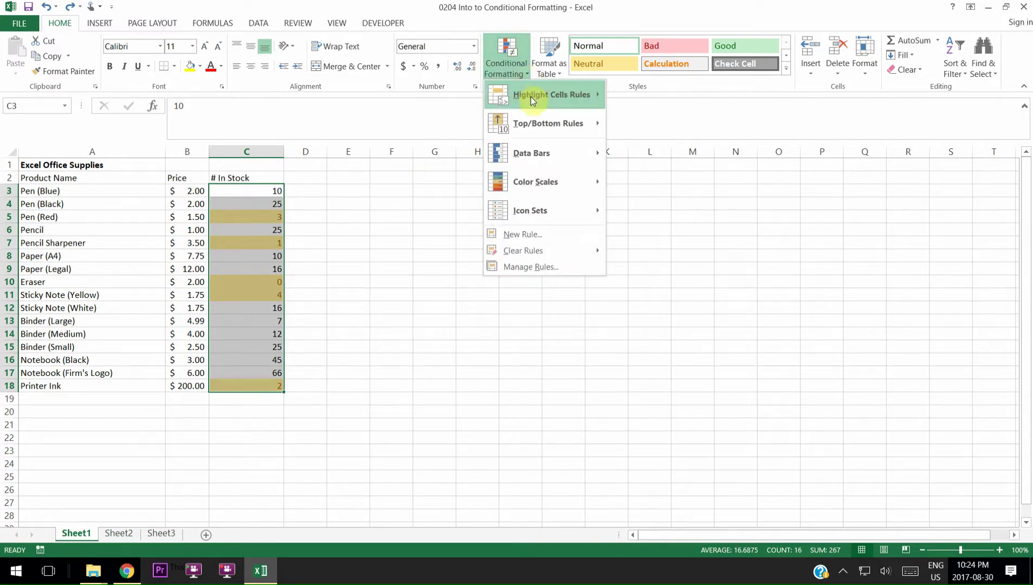
mouse_move(534, 96)
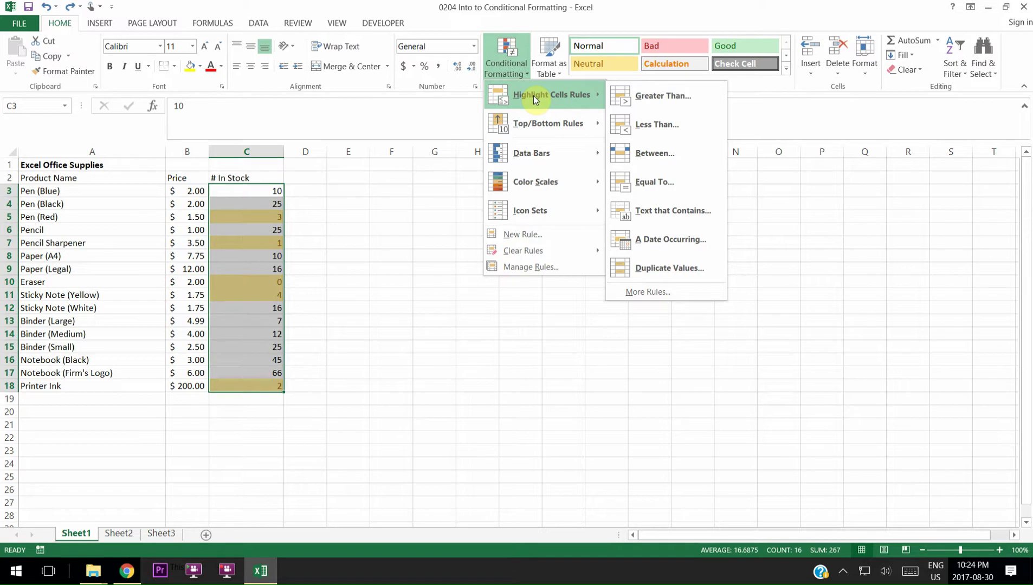
click(668, 126)
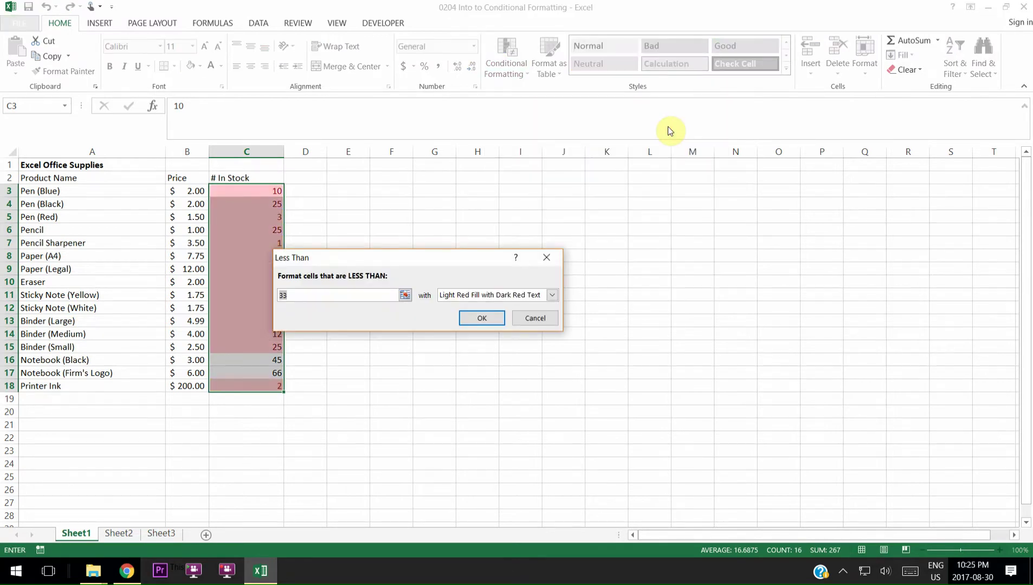
text(1)
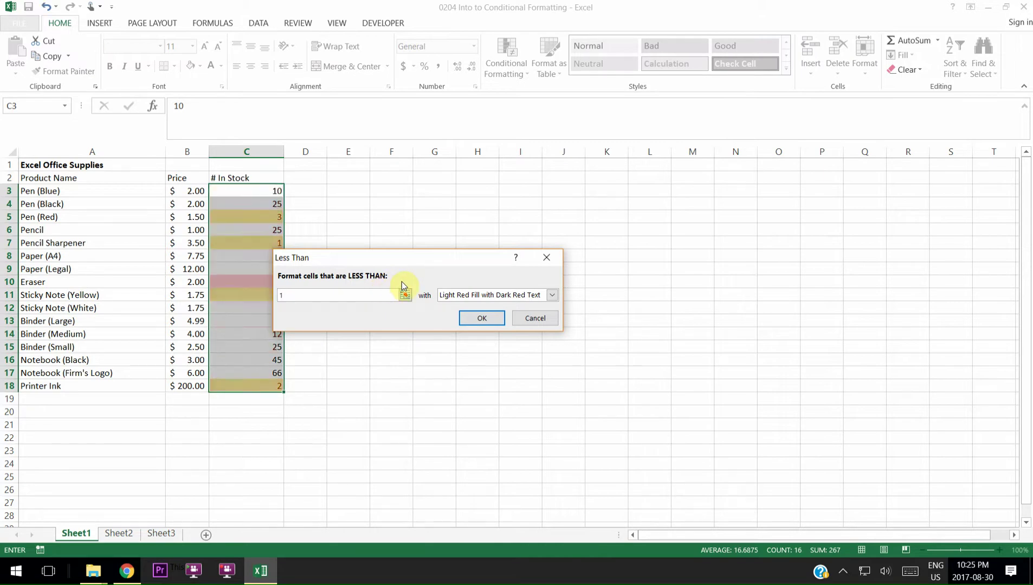
click(553, 296)
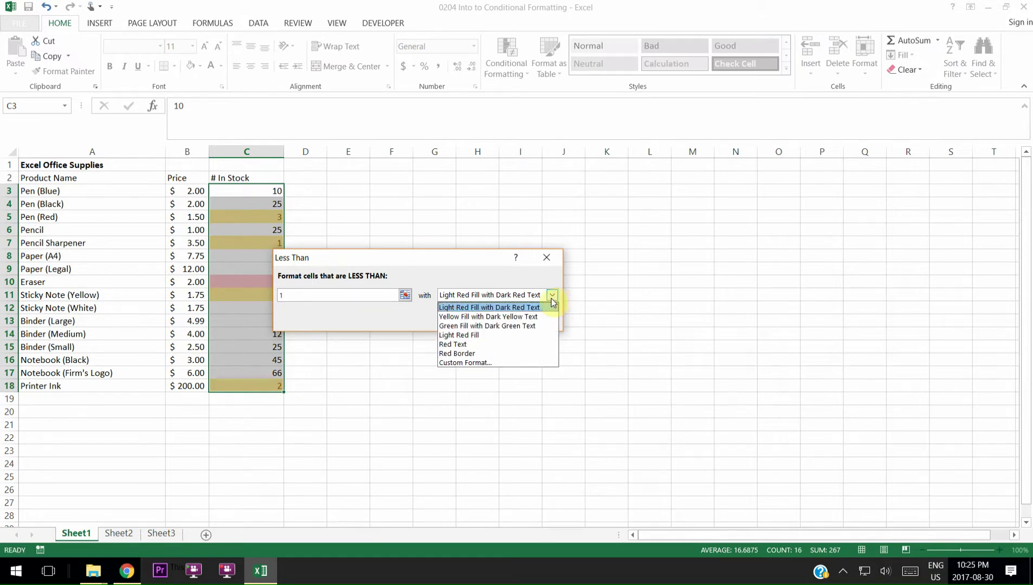
click(467, 308)
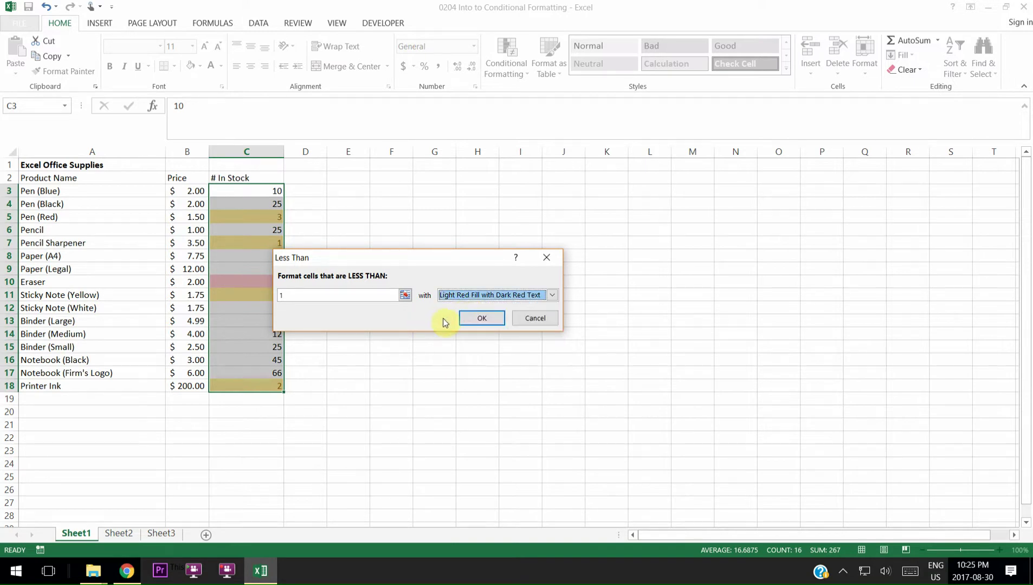
click(482, 320)
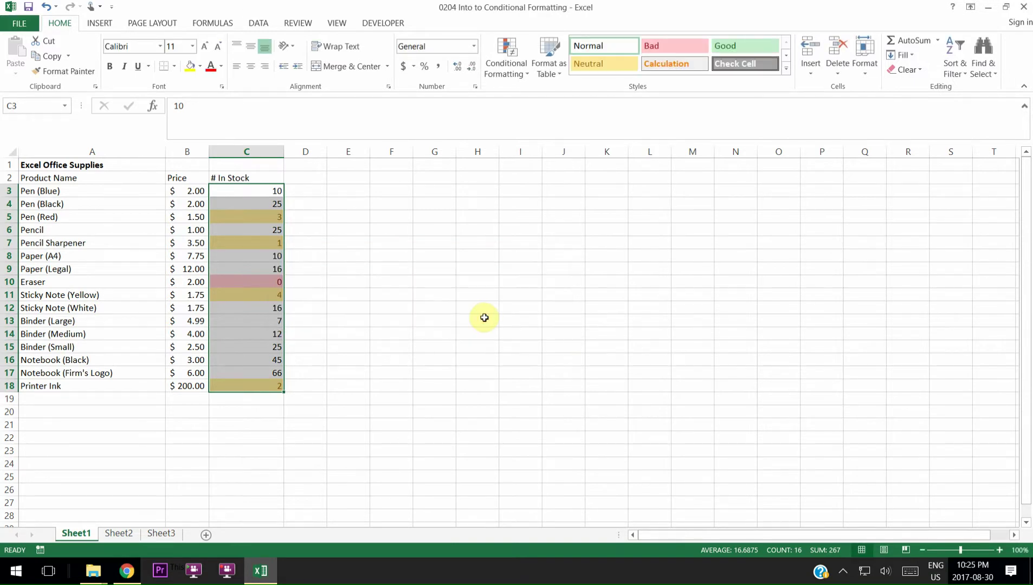
Step: Set the Eraser stock in C10 to 15
click(303, 283)
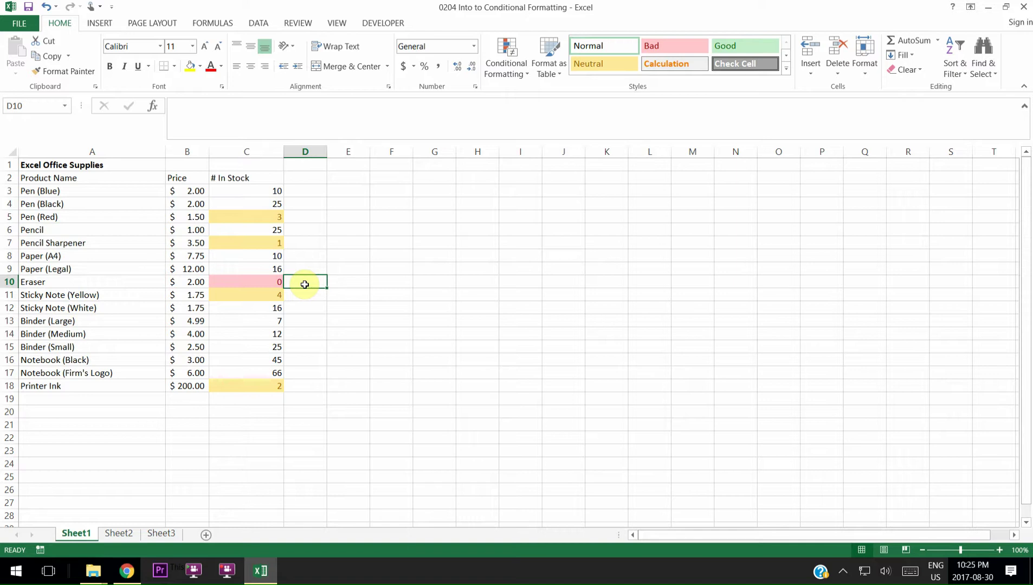
key(Left)
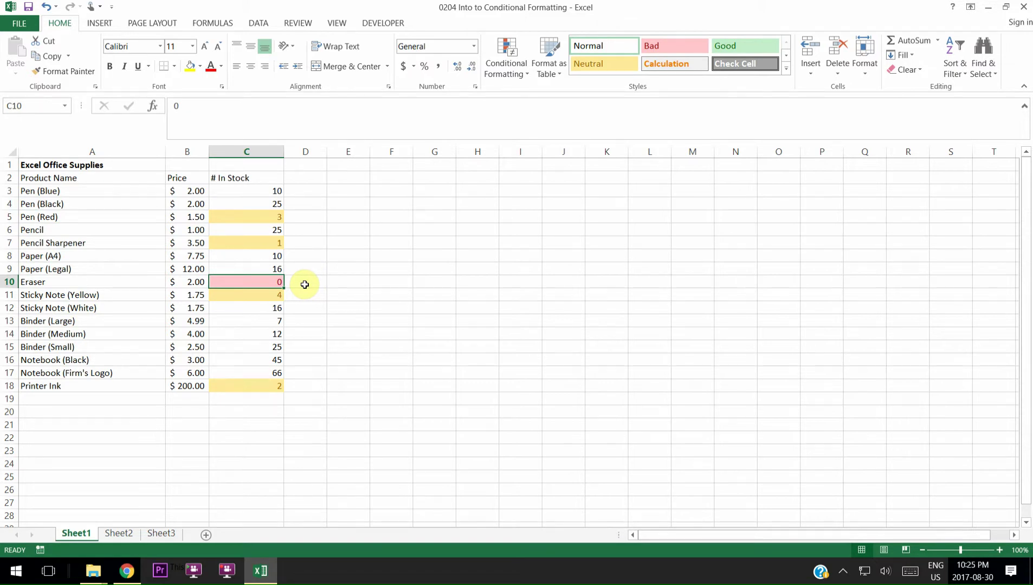
text(15)
key(ctrl+Return)
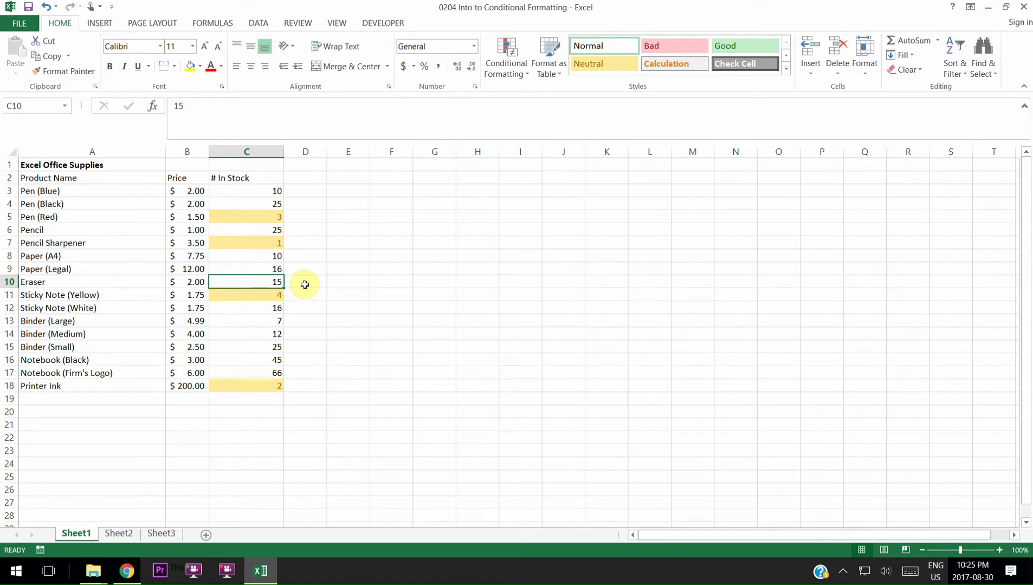
click(526, 75)
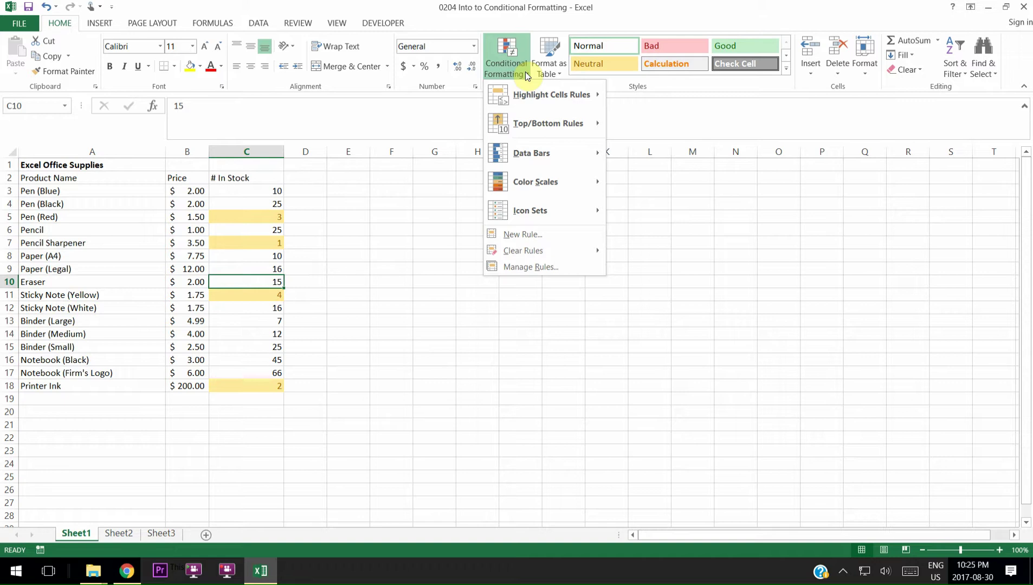
mouse_move(534, 102)
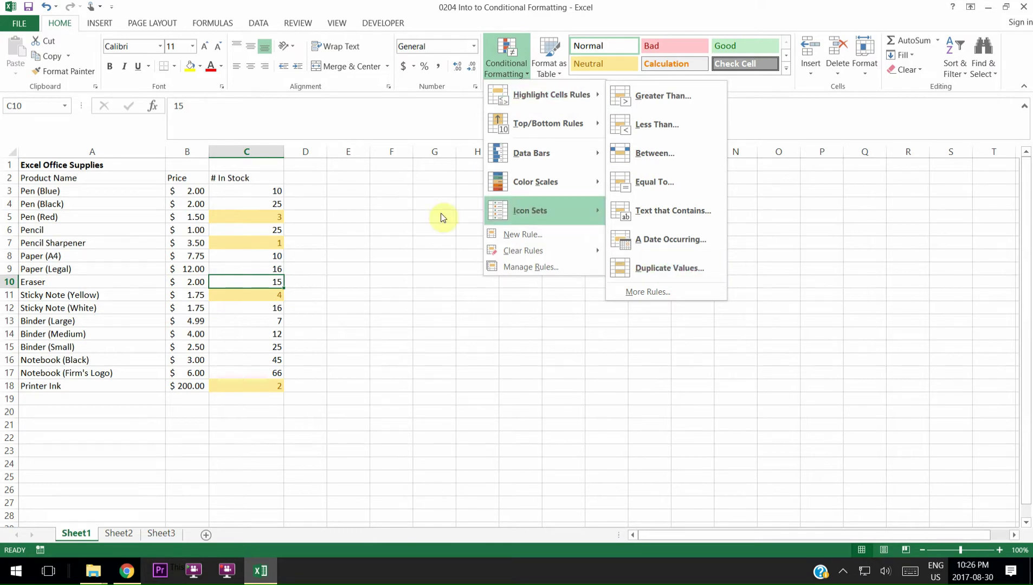
click(337, 194)
Step: Undo the Eraser stock change and both Less Than rules on the # In Stock values
click(276, 188)
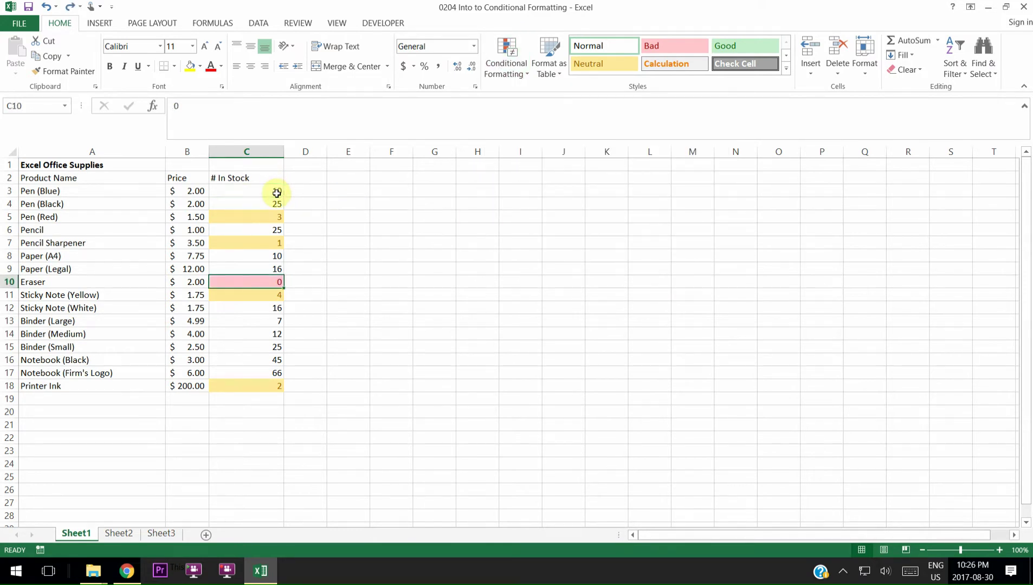
key(ctrl+z)
key(ctrl+z)
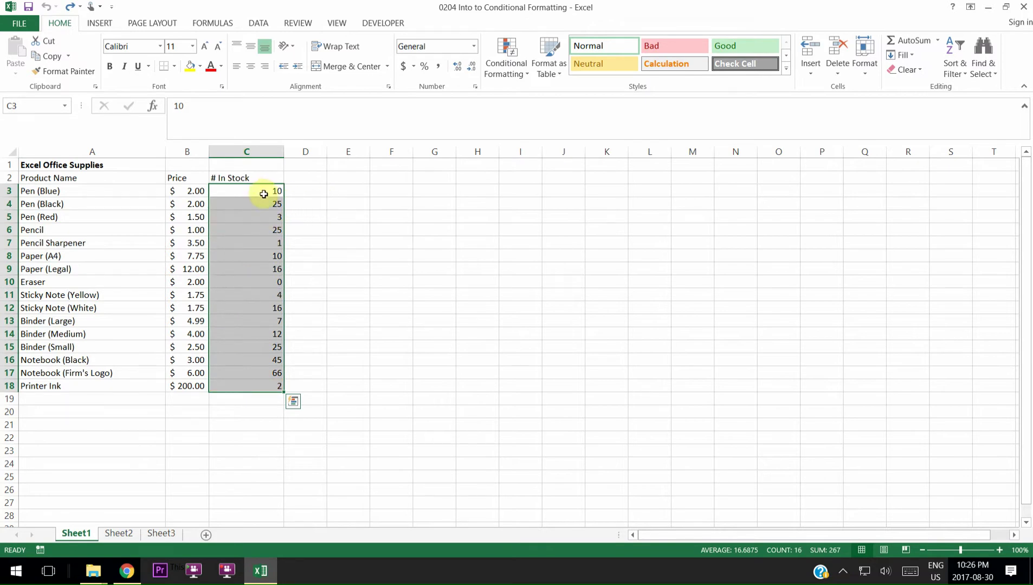
Step: Highlight duplicate values in C3:C18 using Light Red Fill with Dark Red Text, and undo that rule
click(264, 196)
shift+click(262, 381)
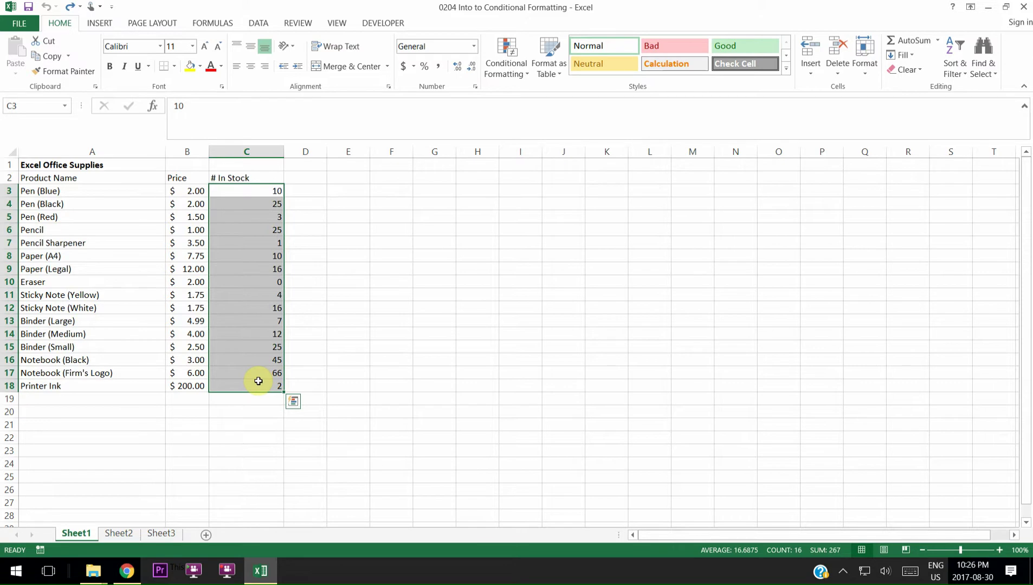
click(527, 74)
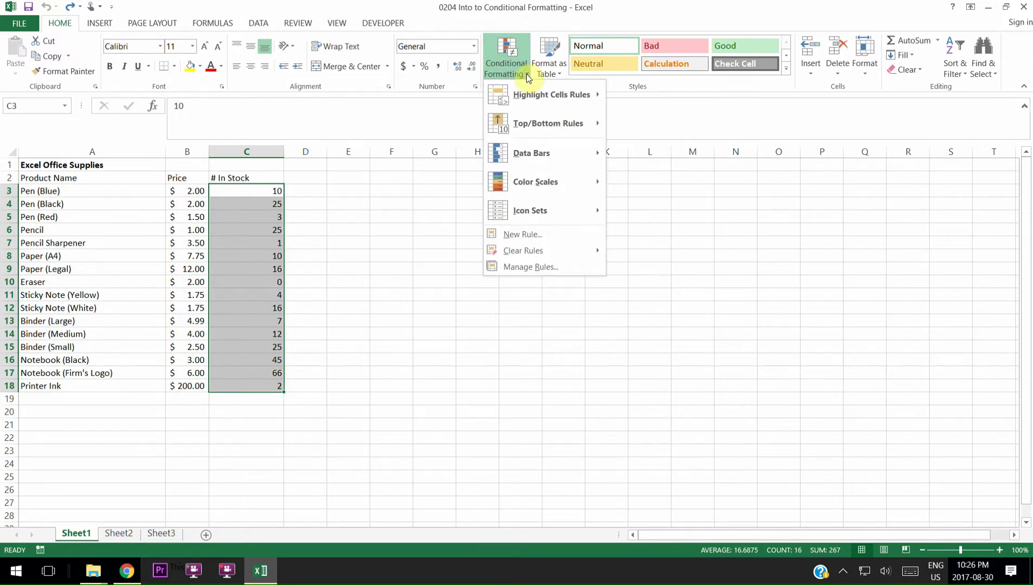
mouse_move(524, 93)
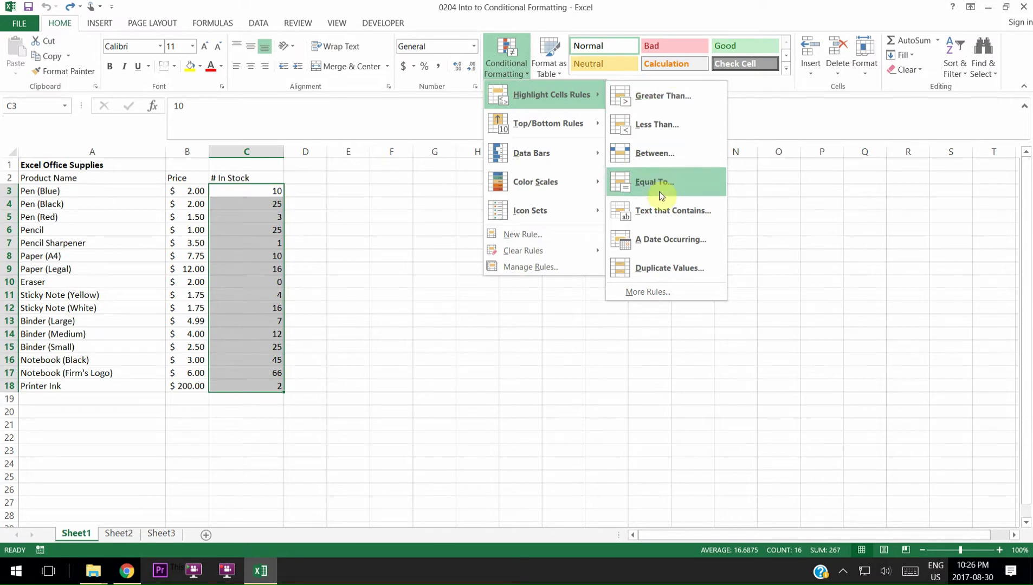
click(655, 266)
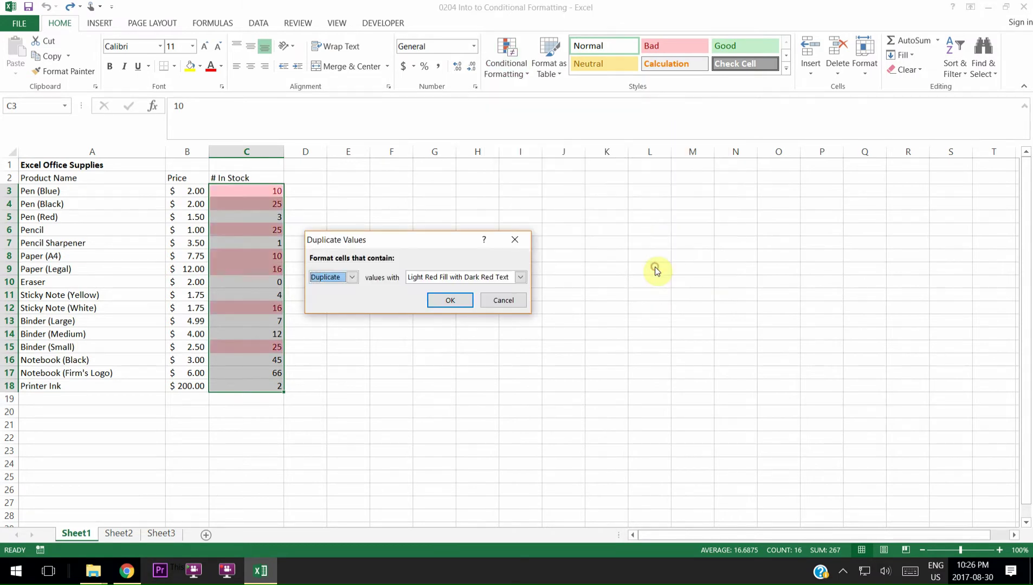
click(443, 301)
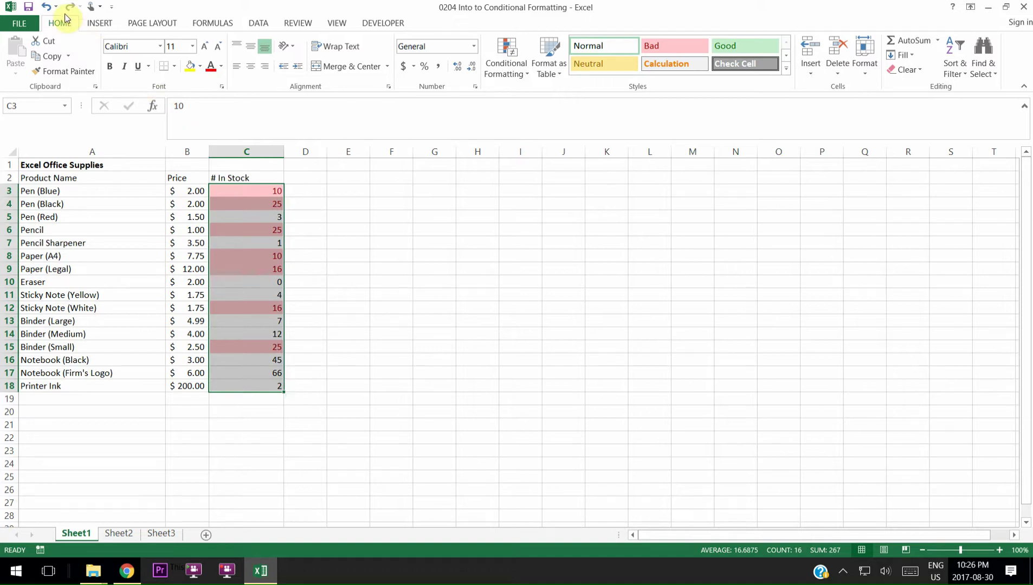
click(49, 5)
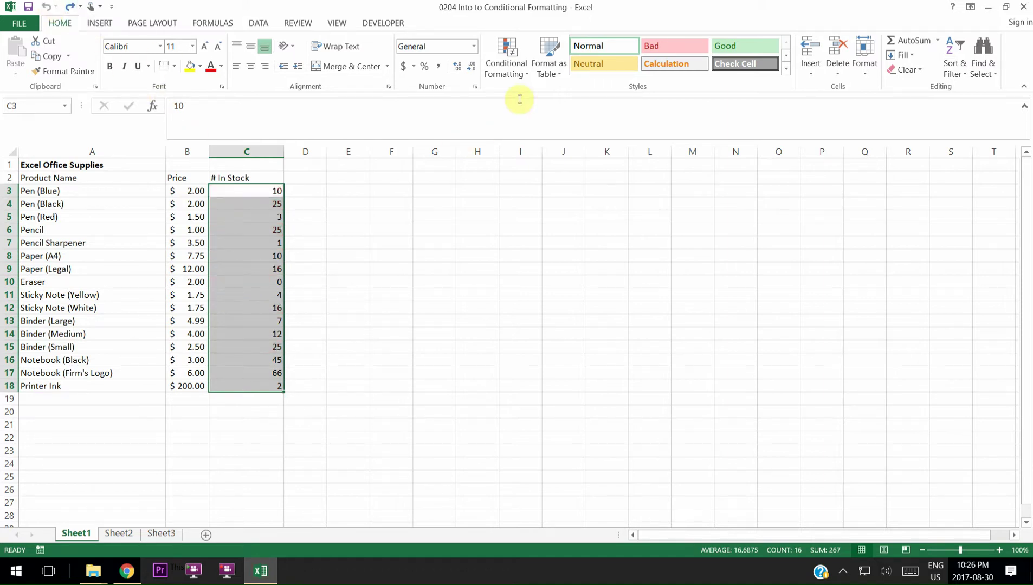
Step: Highlight the top 10% of values in C3:C18 using Light Red Fill with Dark Red Text
click(528, 73)
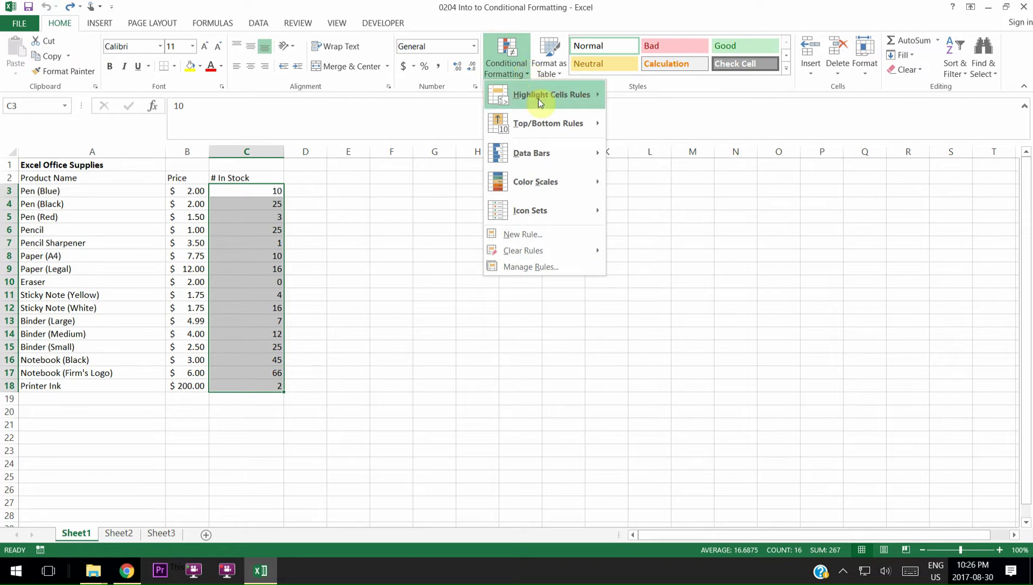
mouse_move(542, 94)
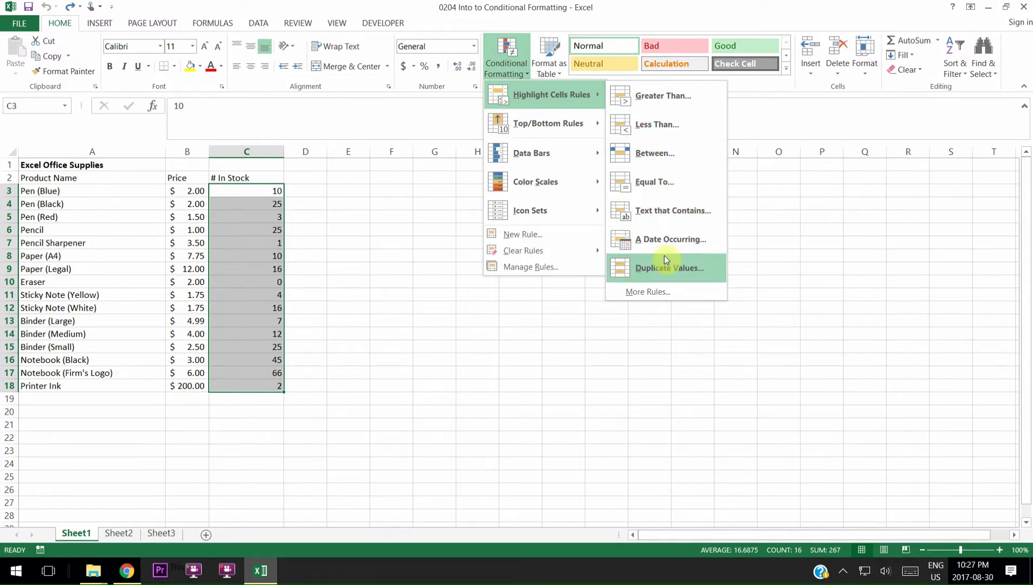
mouse_move(567, 126)
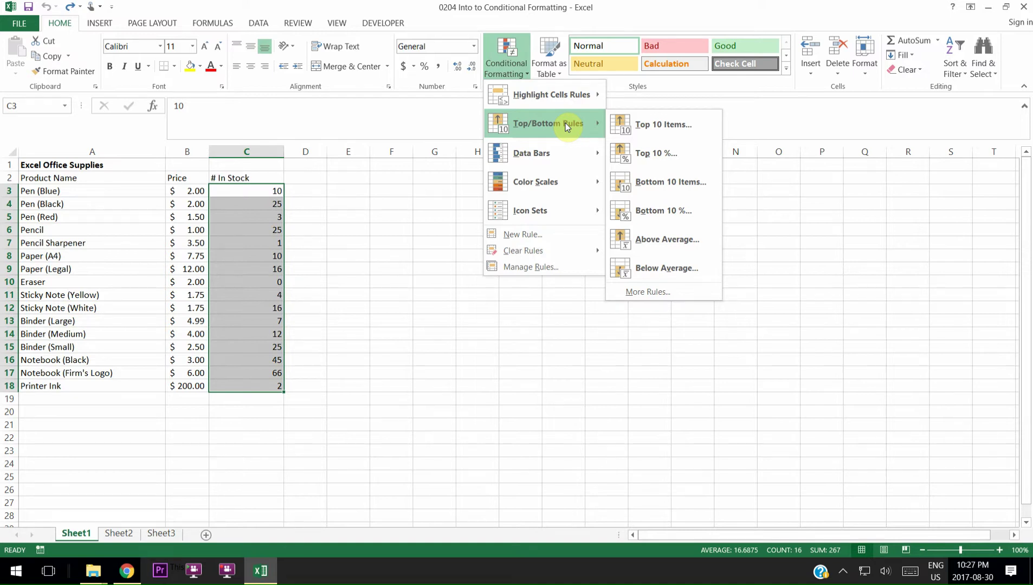
click(647, 155)
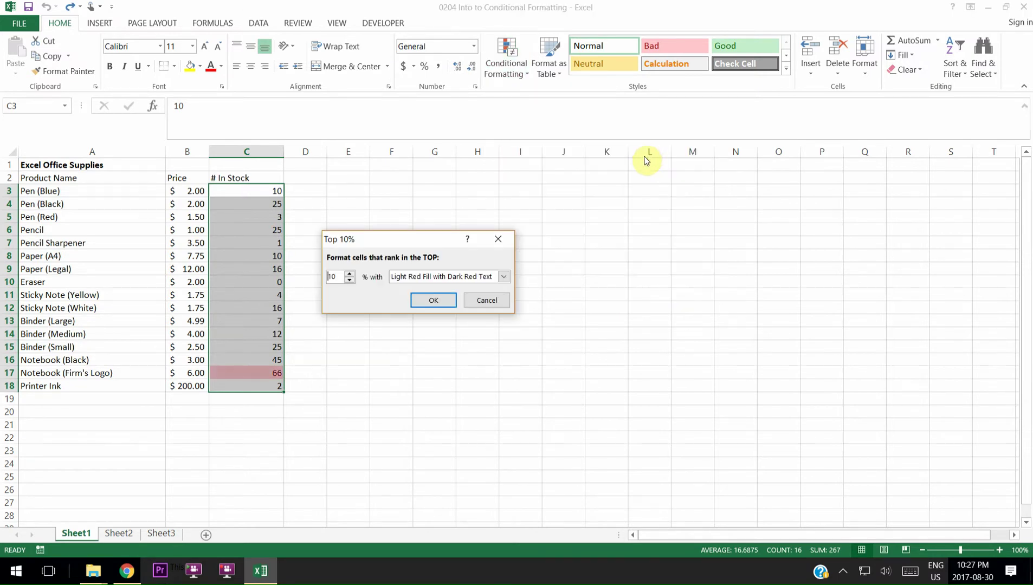
click(439, 302)
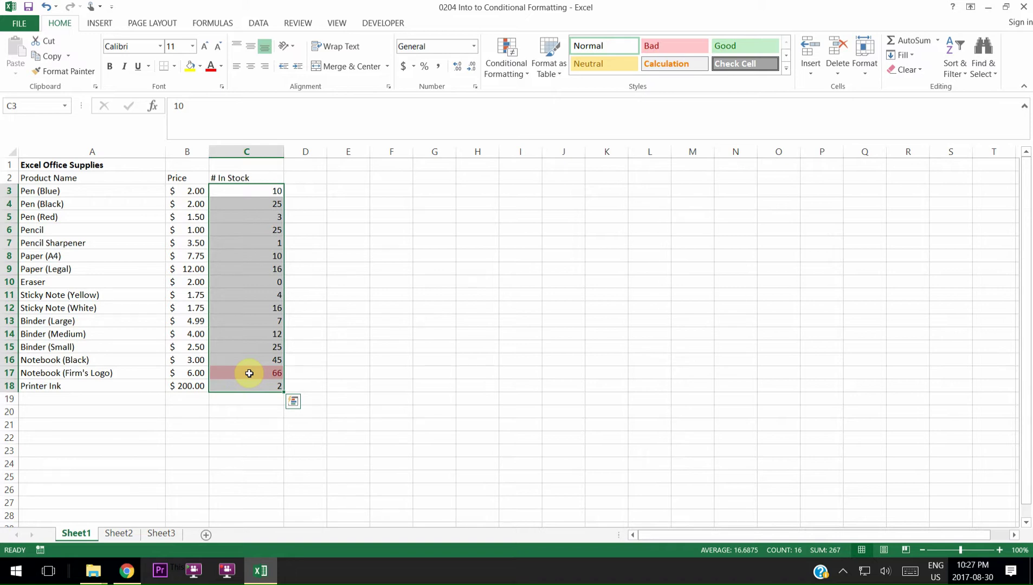
Step: Add a Bottom 10 Items rule to C3:C18 with Light Red Fill with Dark Red Text
click(527, 72)
mouse_move(529, 119)
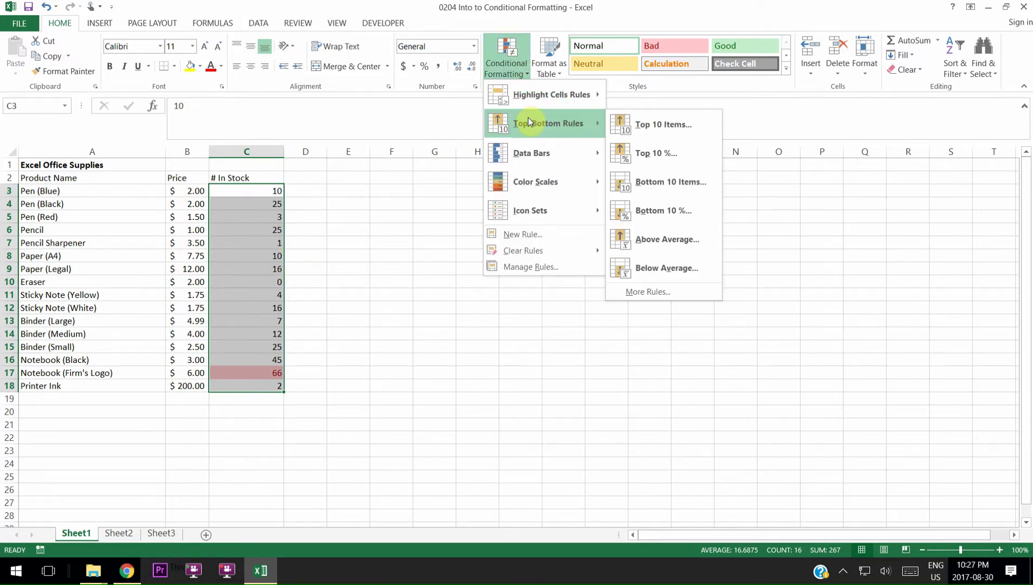
click(683, 181)
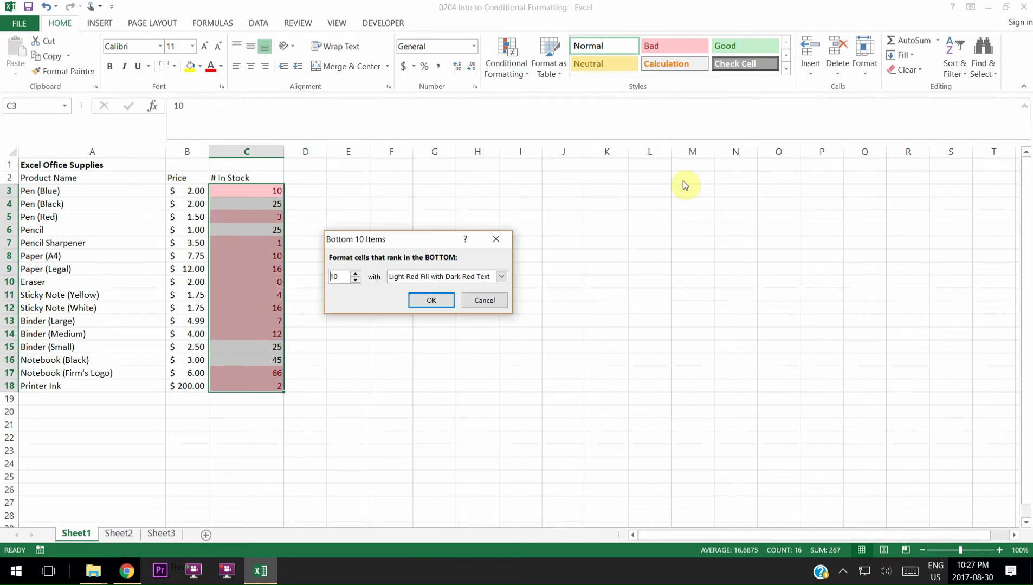
click(443, 301)
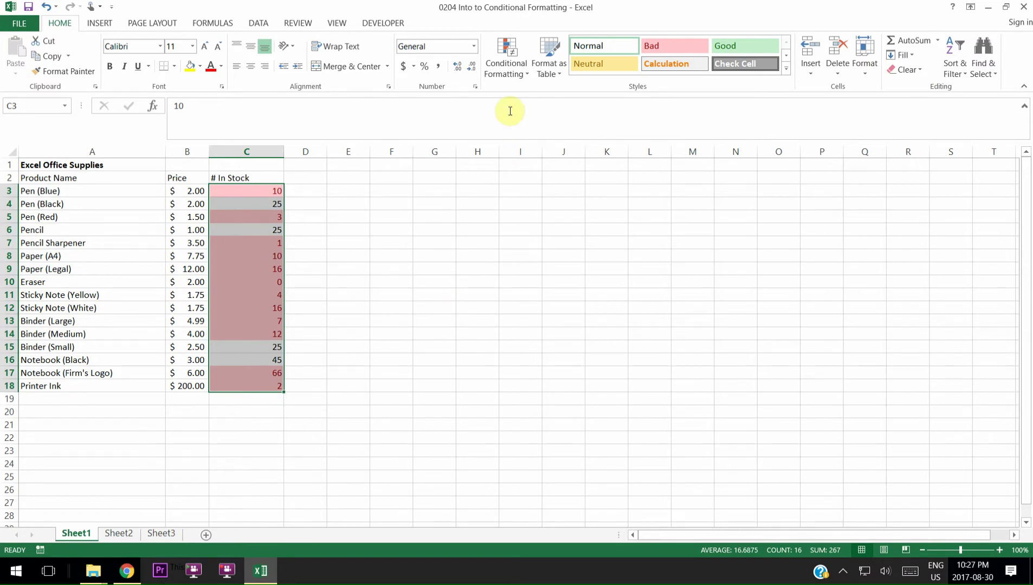
Step: Preview the Data Bars, Color Scales and Icon Sets options on the # In Stock values without applying any
click(526, 72)
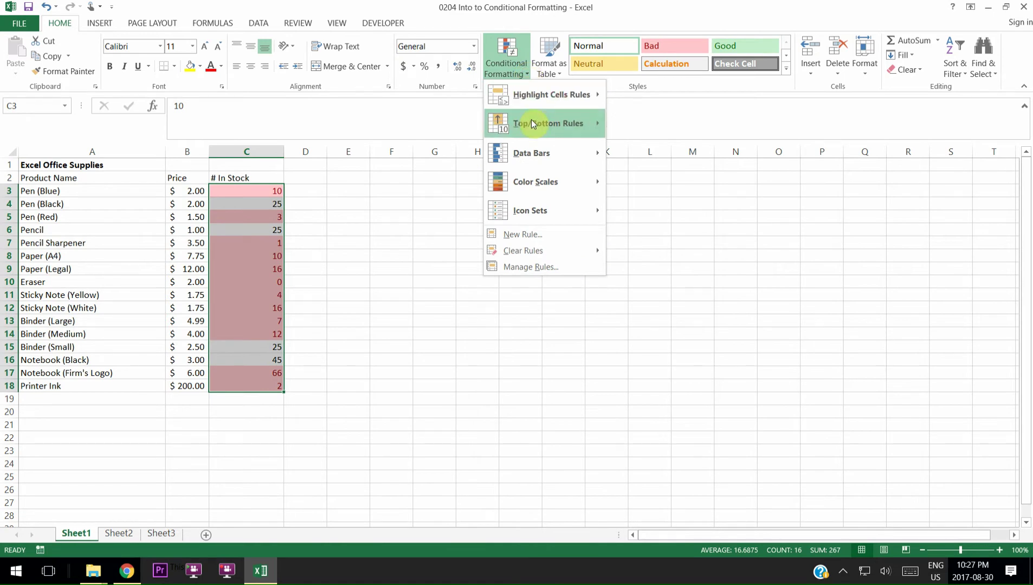
mouse_move(532, 122)
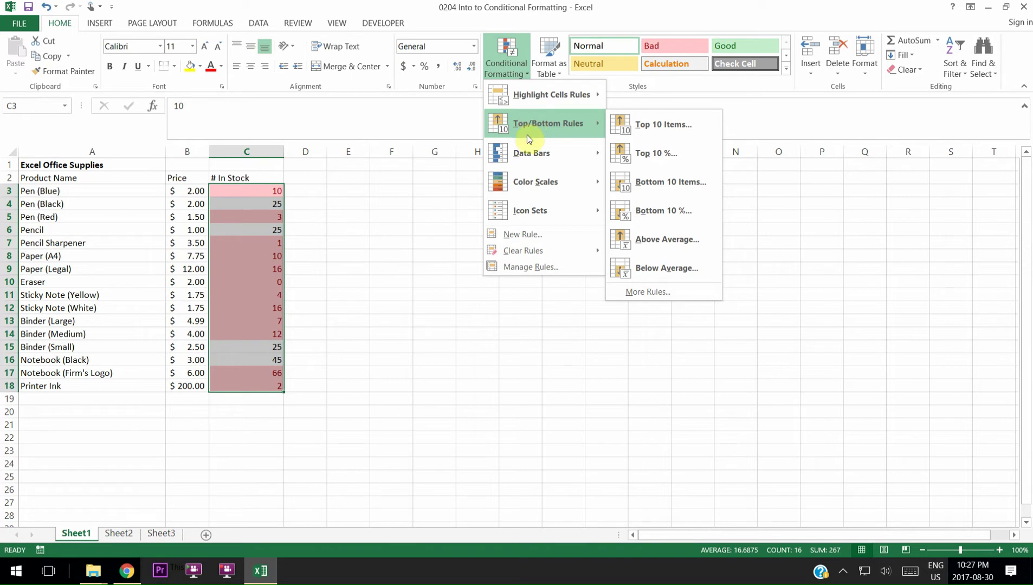
mouse_move(525, 145)
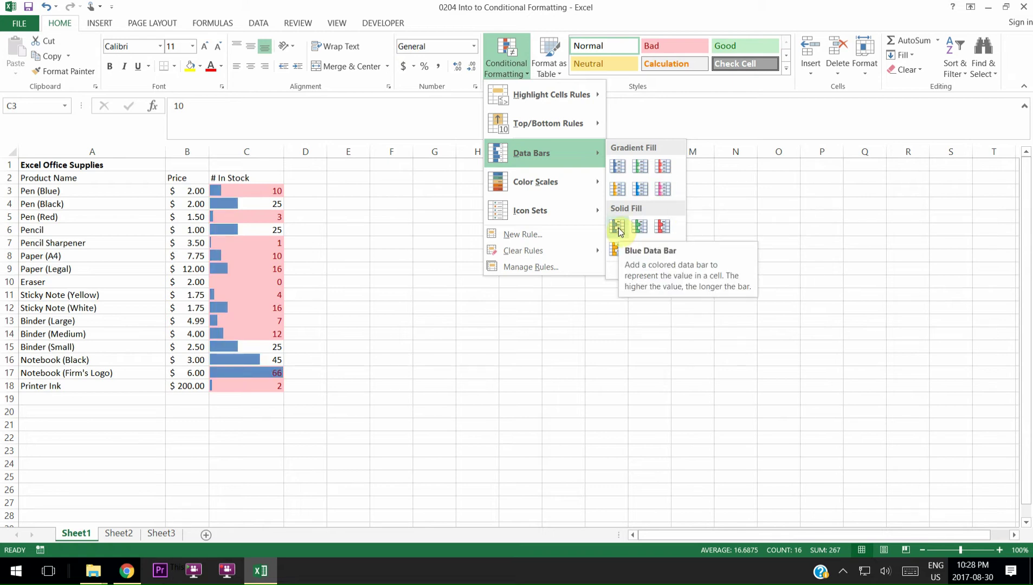
mouse_move(555, 182)
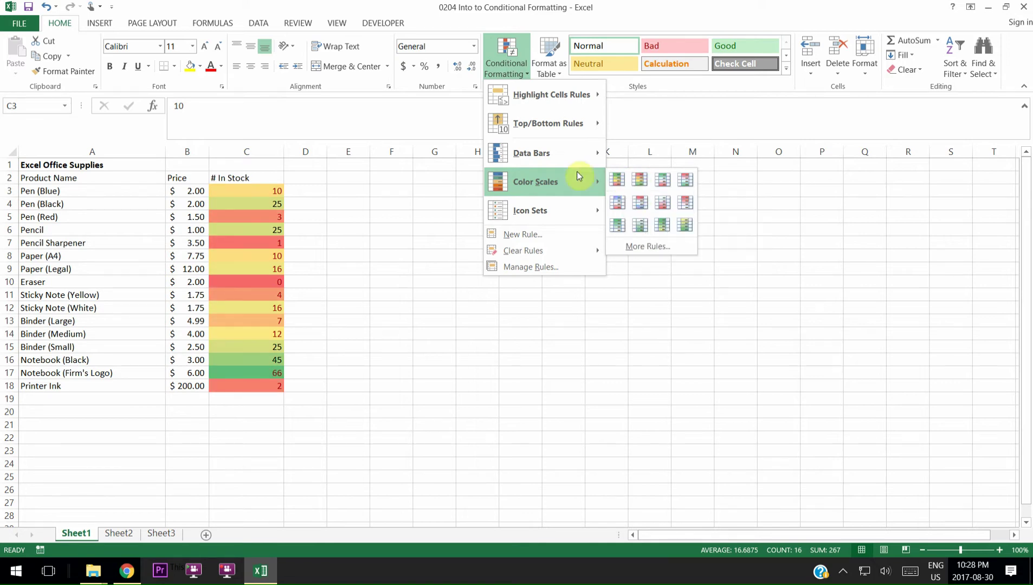
mouse_move(532, 214)
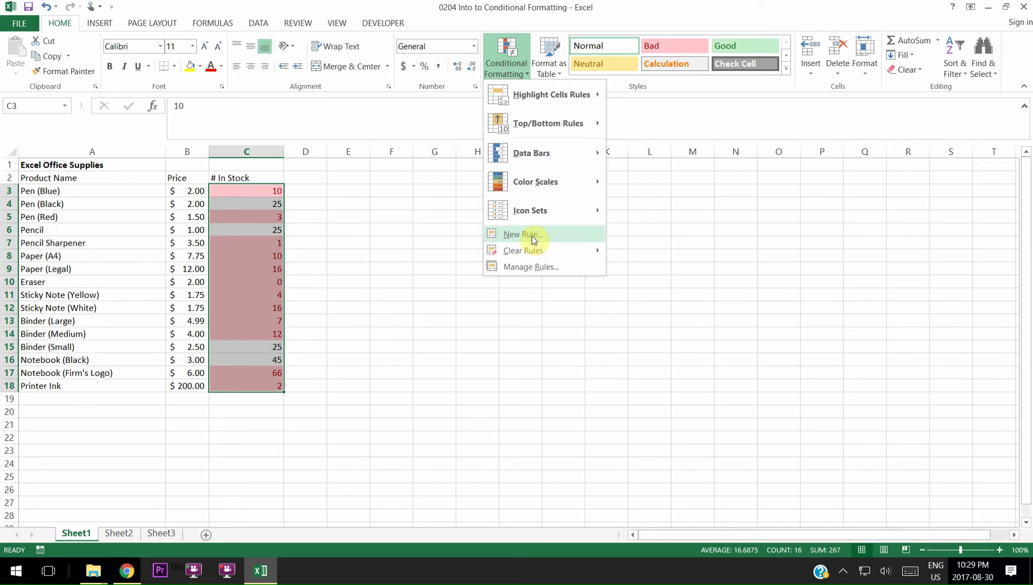
click(295, 187)
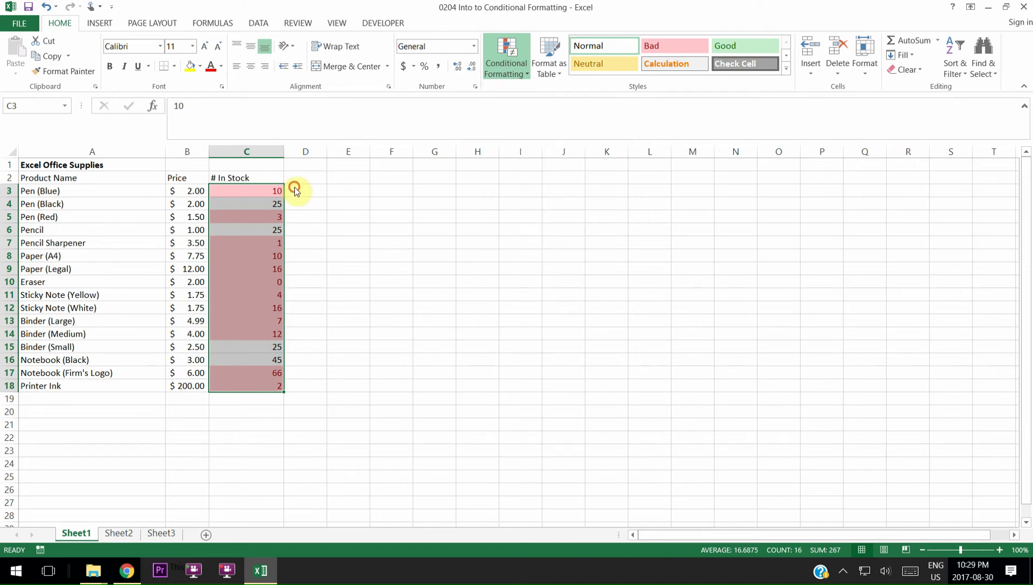
Step: Undo the Bottom 10 Items and Top 10% rules on the # In Stock values
click(261, 186)
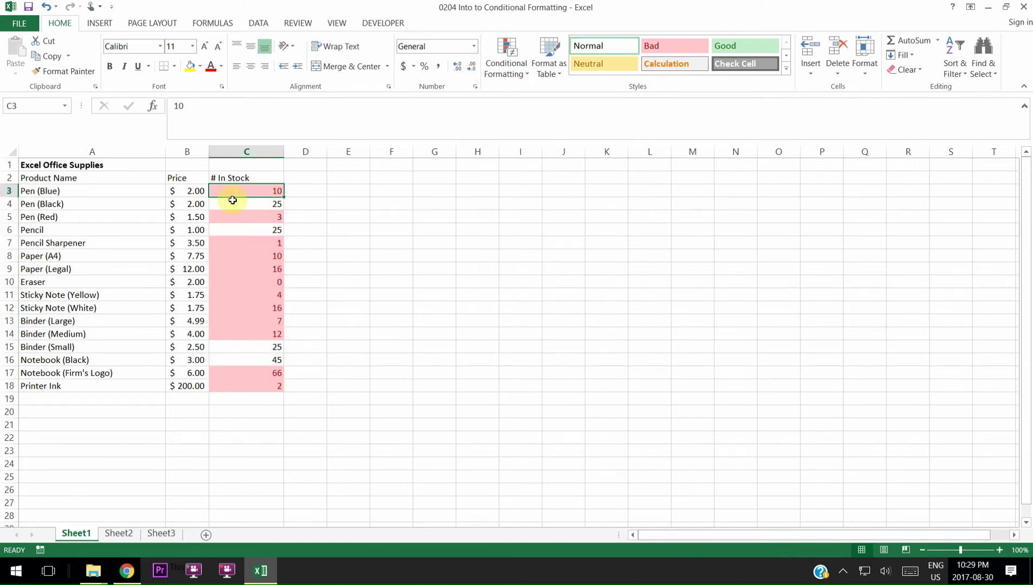
click(43, 10)
click(44, 10)
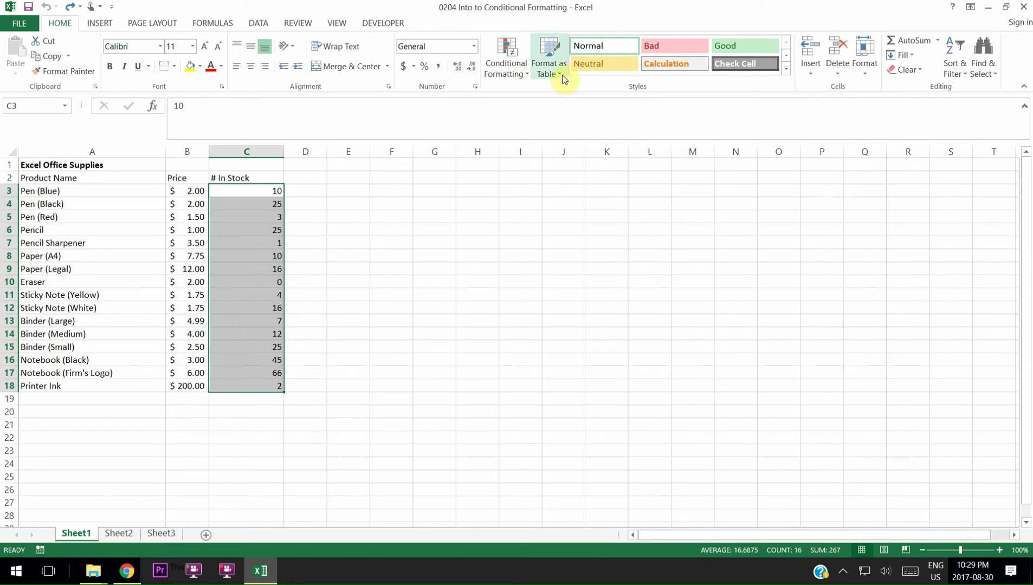
Step: Format A2:C18 as a table with headers, using the Light table style with a solid red header row
click(111, 179)
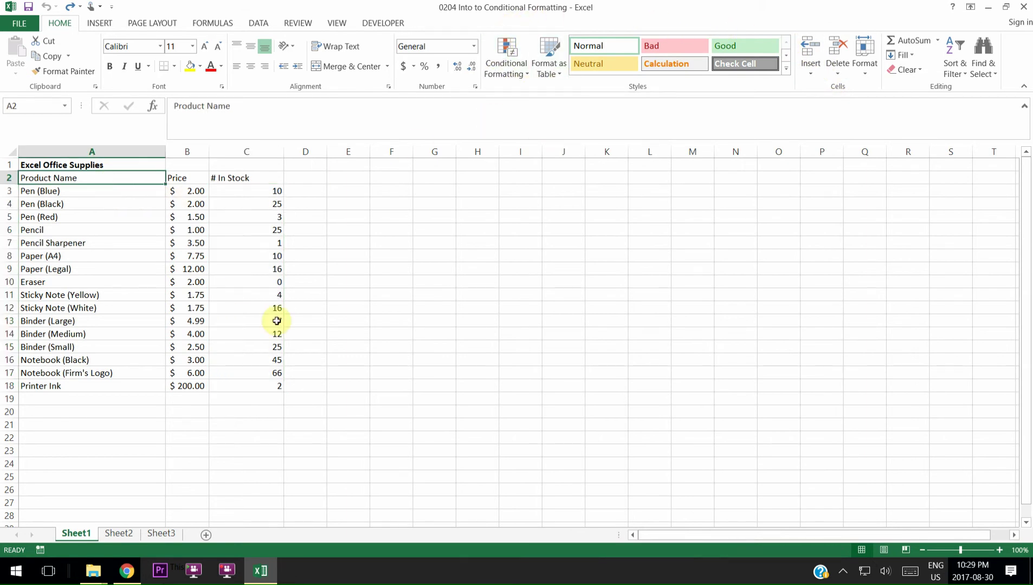
shift+click(277, 389)
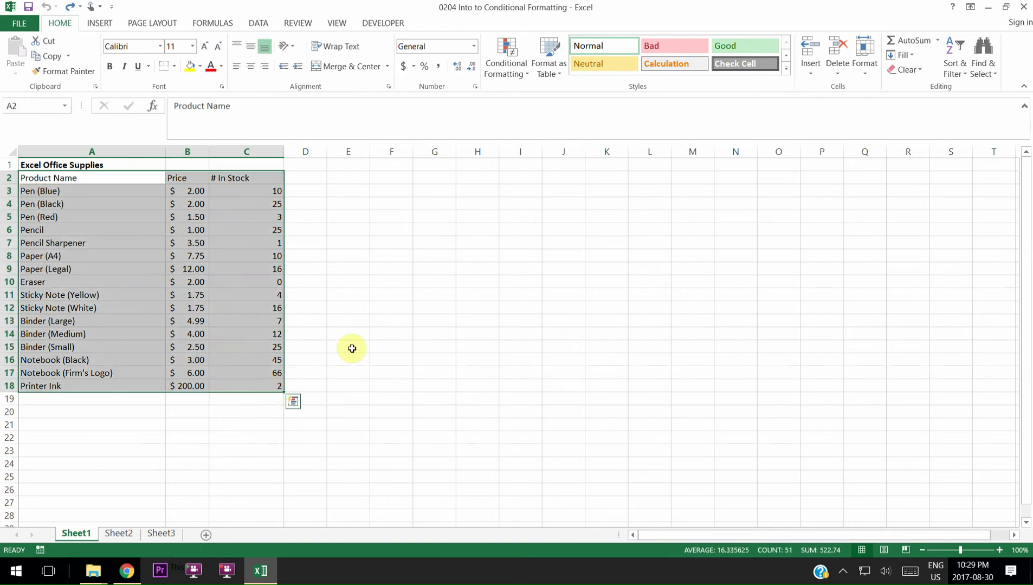
click(564, 79)
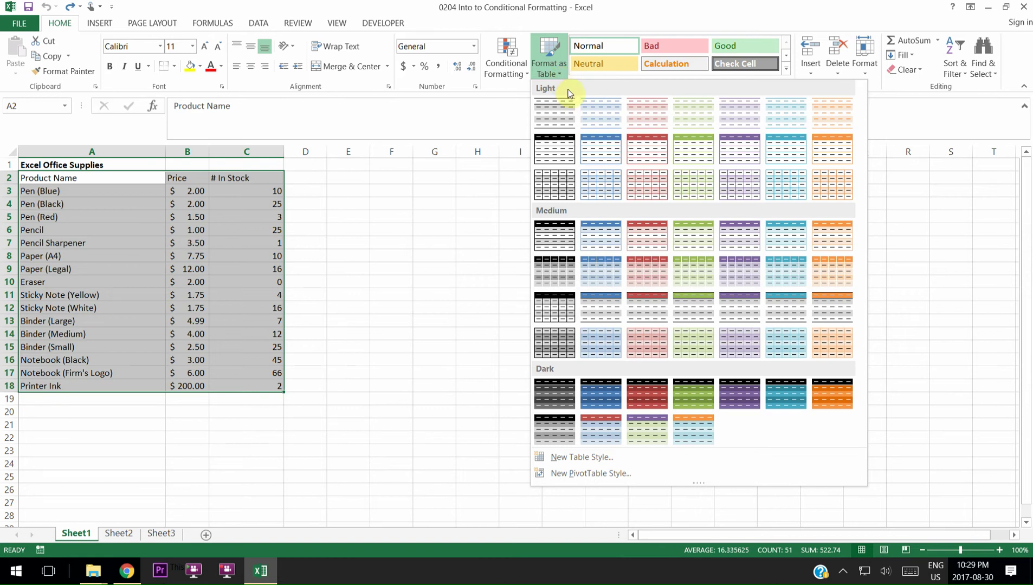
click(650, 153)
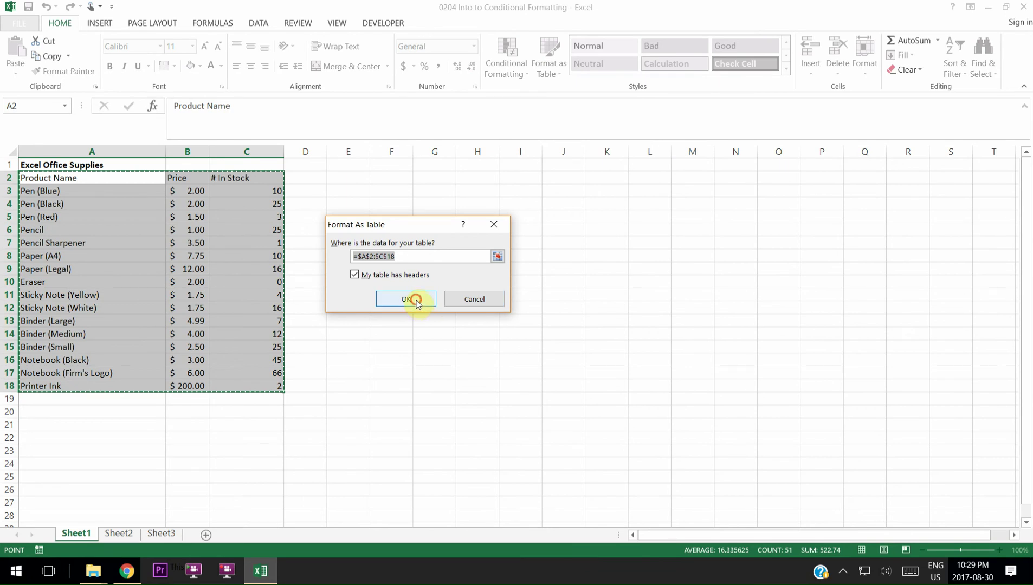
click(406, 299)
click(266, 282)
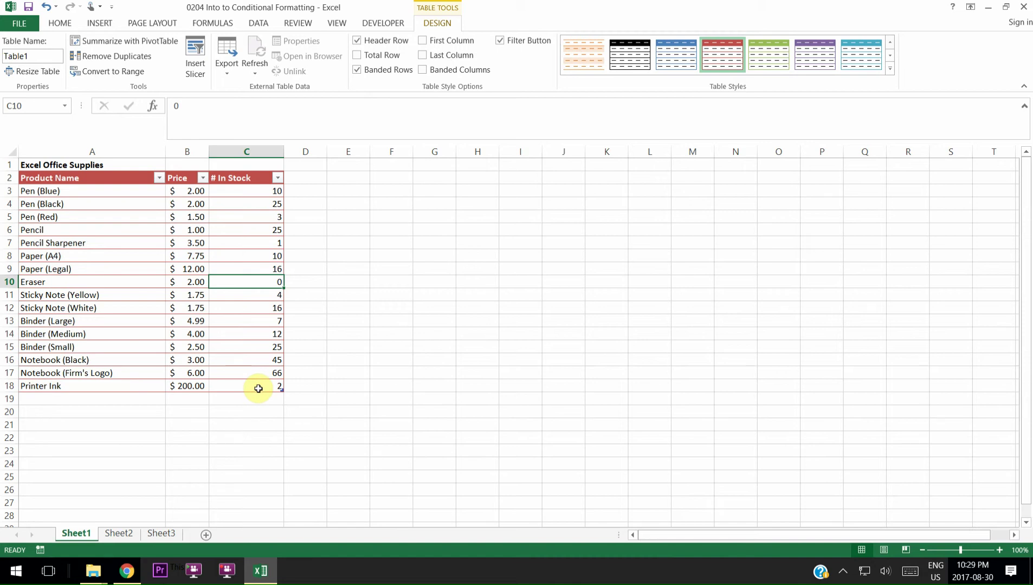
Step: Examine the sort and filter options of the Product Name column, and leave them without applying any
click(158, 178)
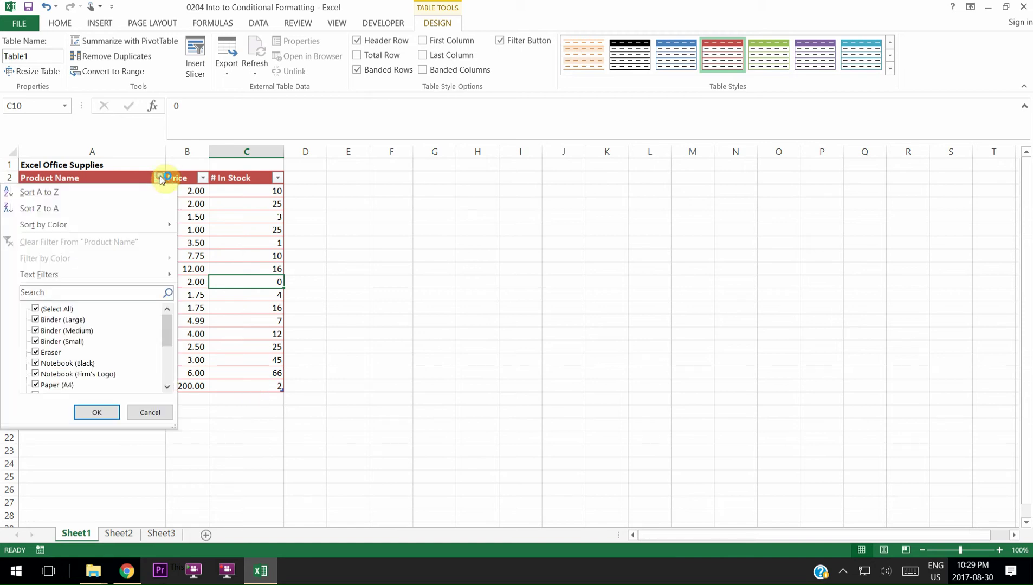
mouse_move(170, 320)
mouse_down()
mouse_move(160, 370)
mouse_move(162, 302)
mouse_up()
click(149, 411)
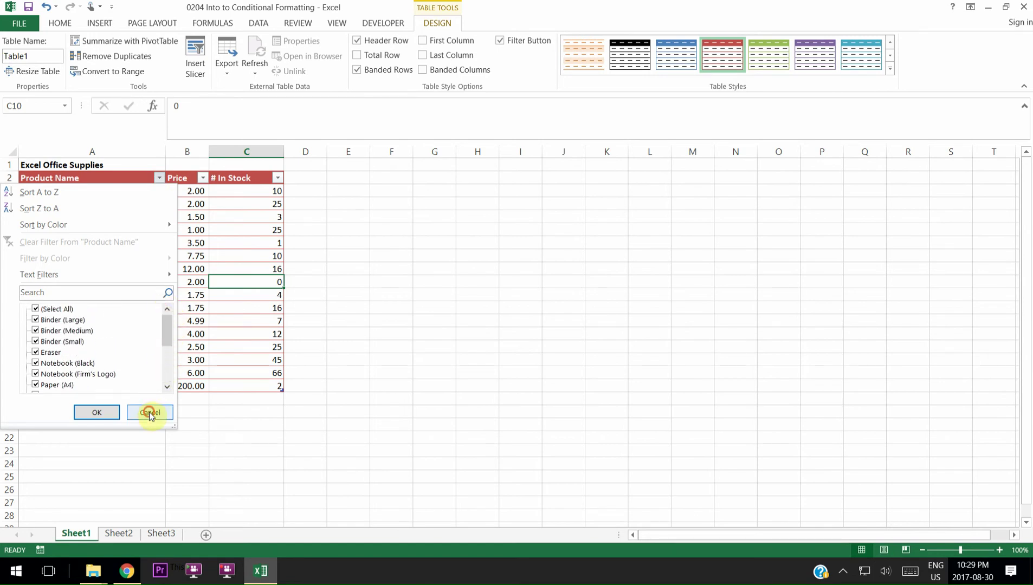
Step: Filter the Price column to show only the $2.00 items
click(202, 178)
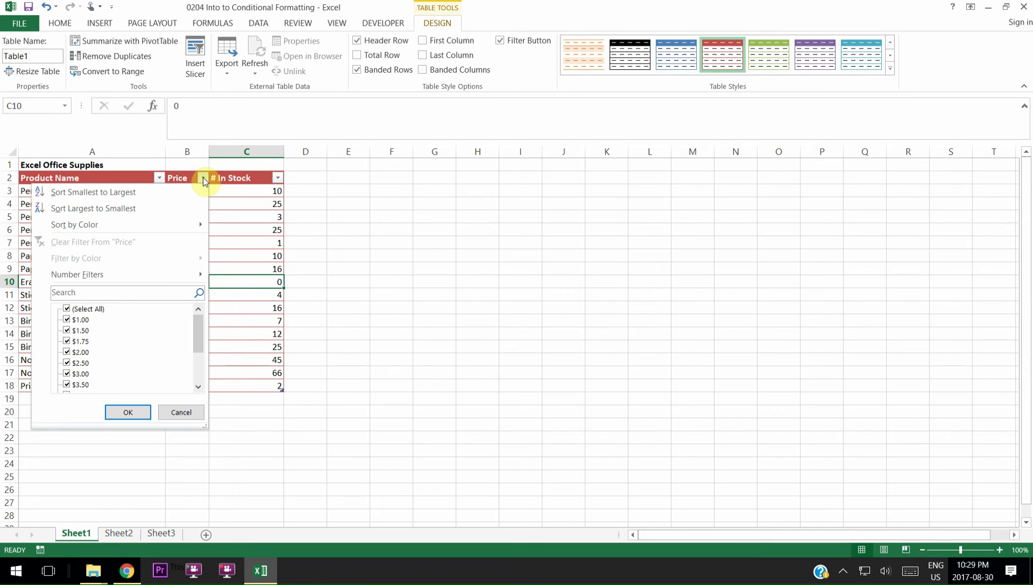
click(67, 309)
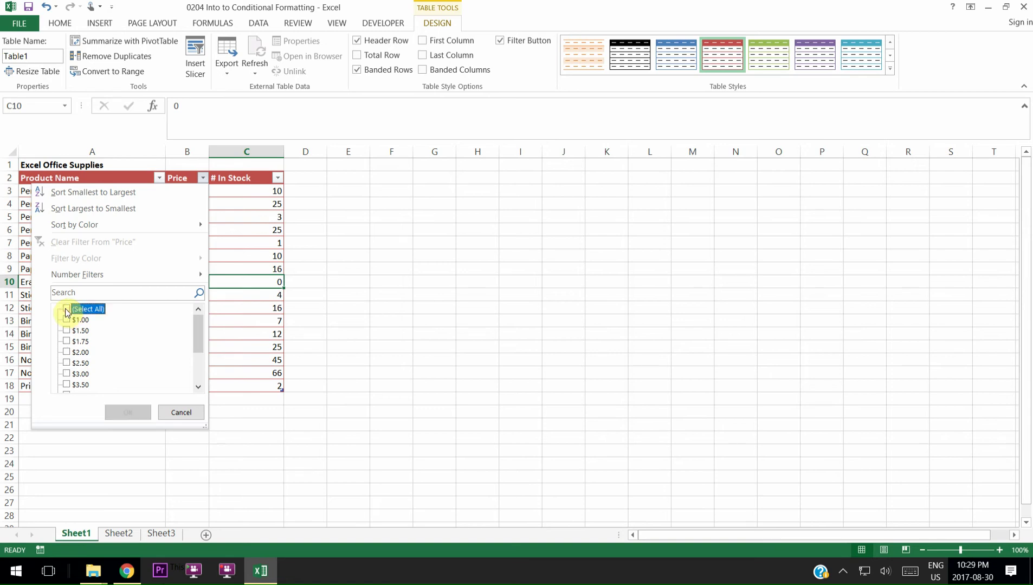
click(66, 353)
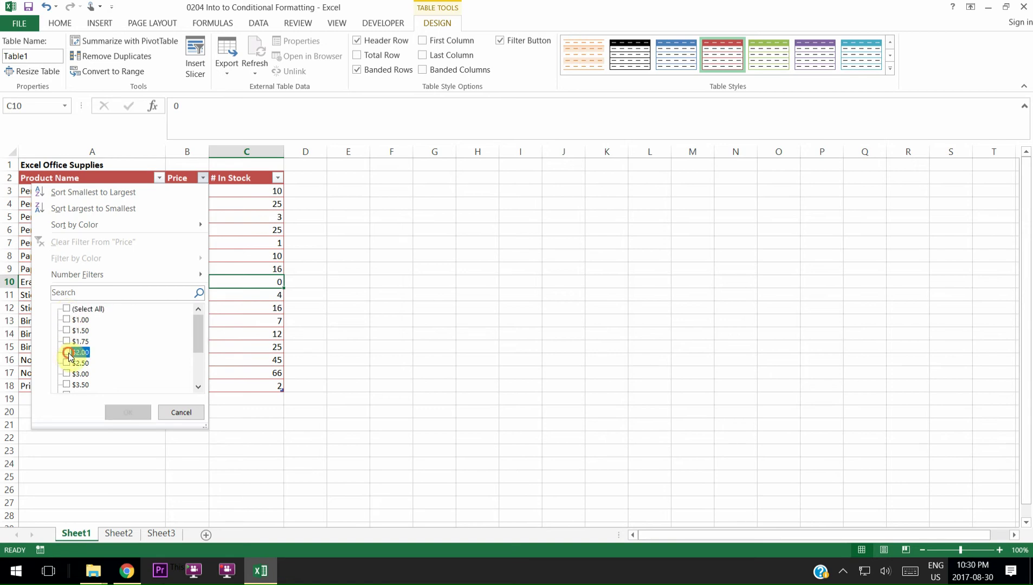
click(128, 410)
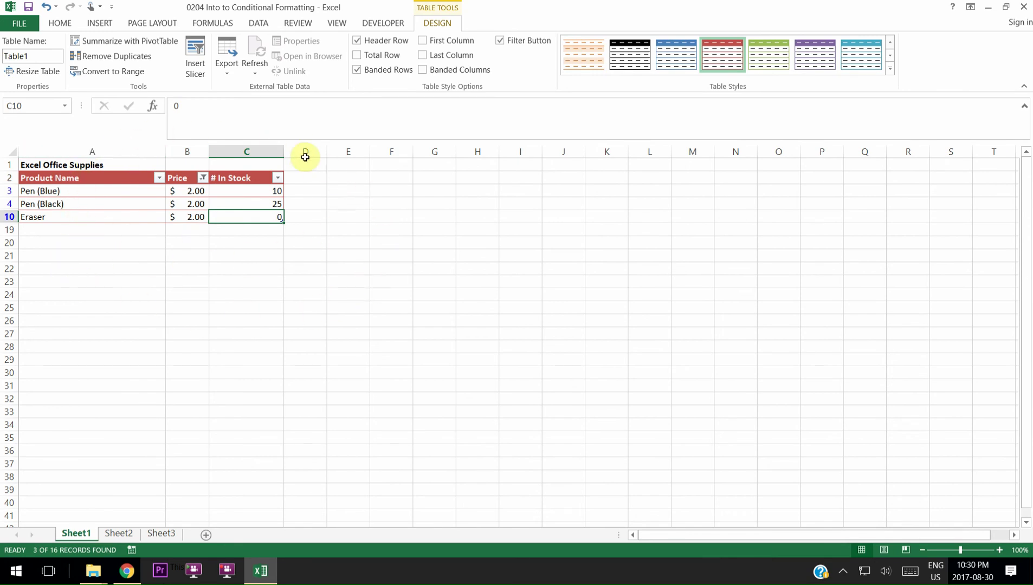
Step: Reselect all prices in the Price filter to show every product
click(203, 178)
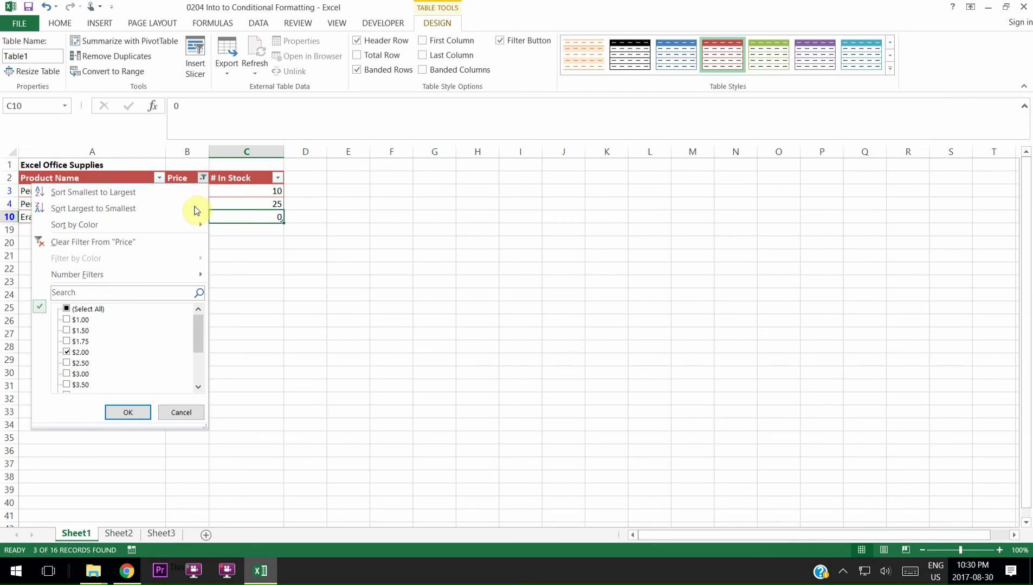
click(67, 309)
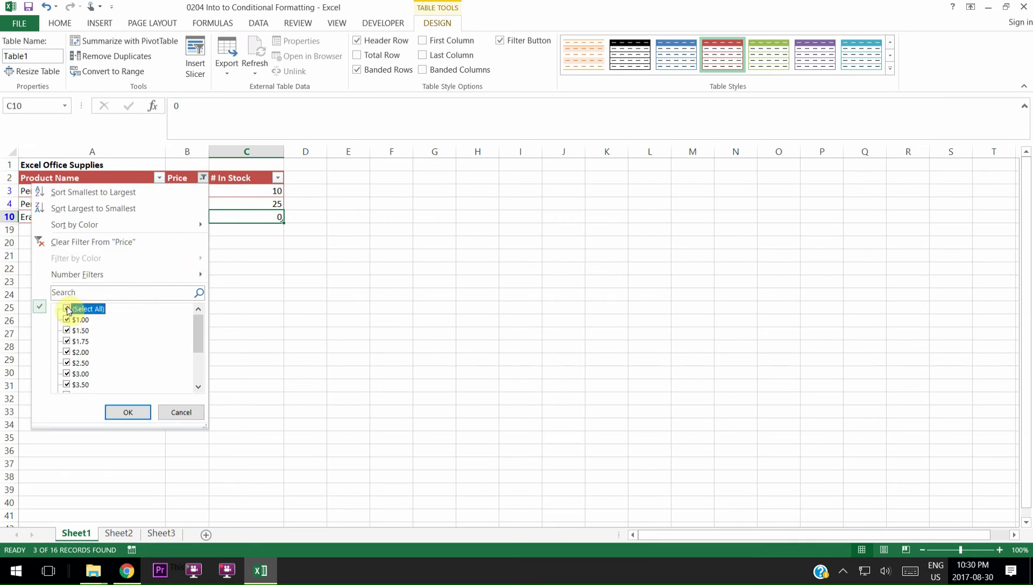
click(124, 412)
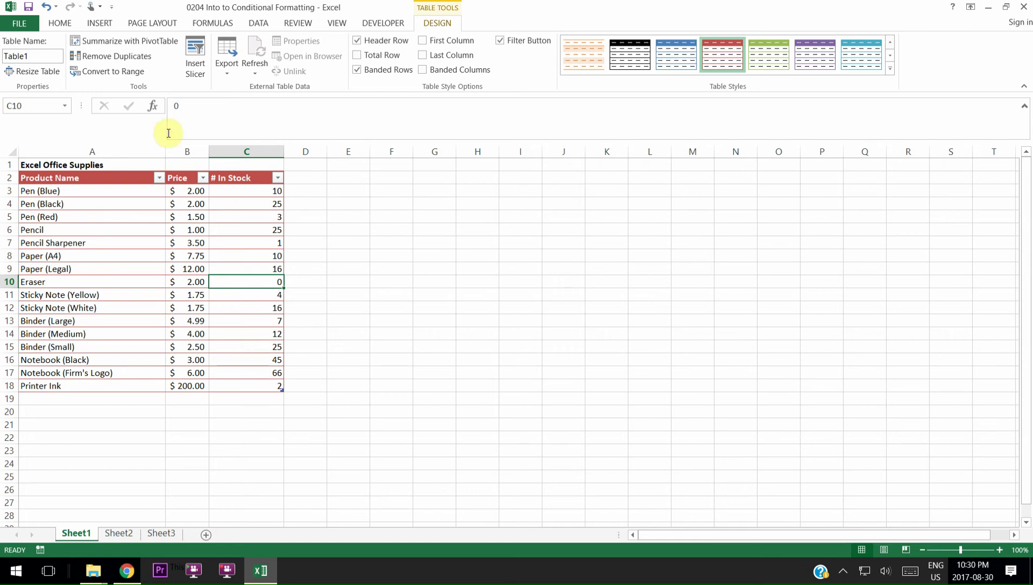
Step: Preview the black Dark table style on the list, and undo the Price filter changes and the table formatting
click(61, 23)
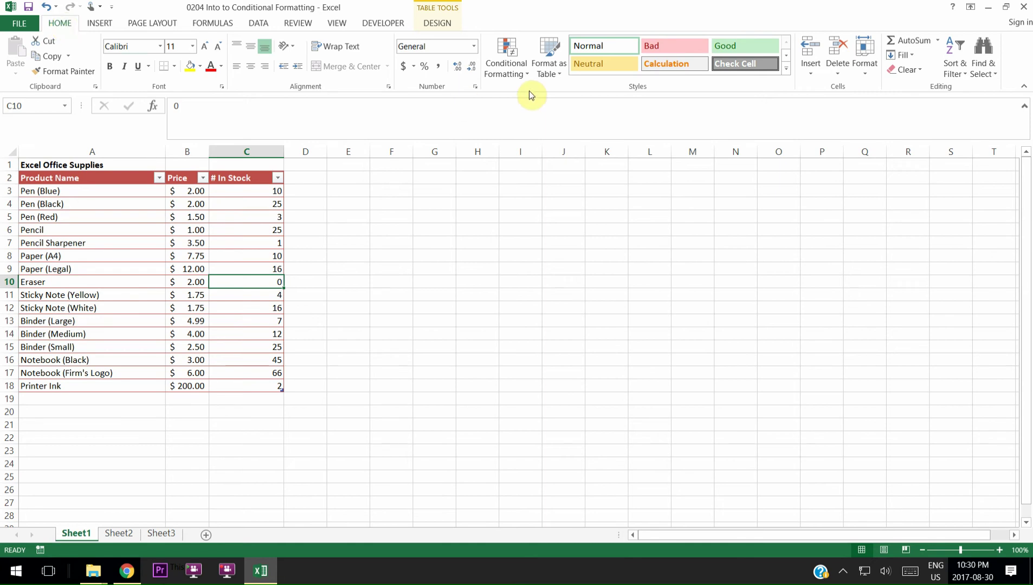
click(557, 73)
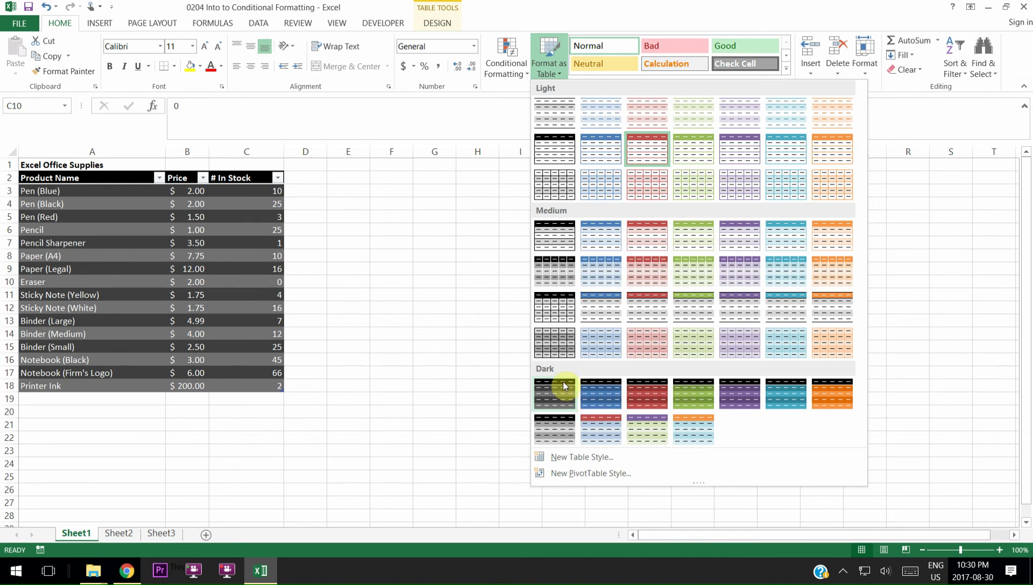
click(49, 8)
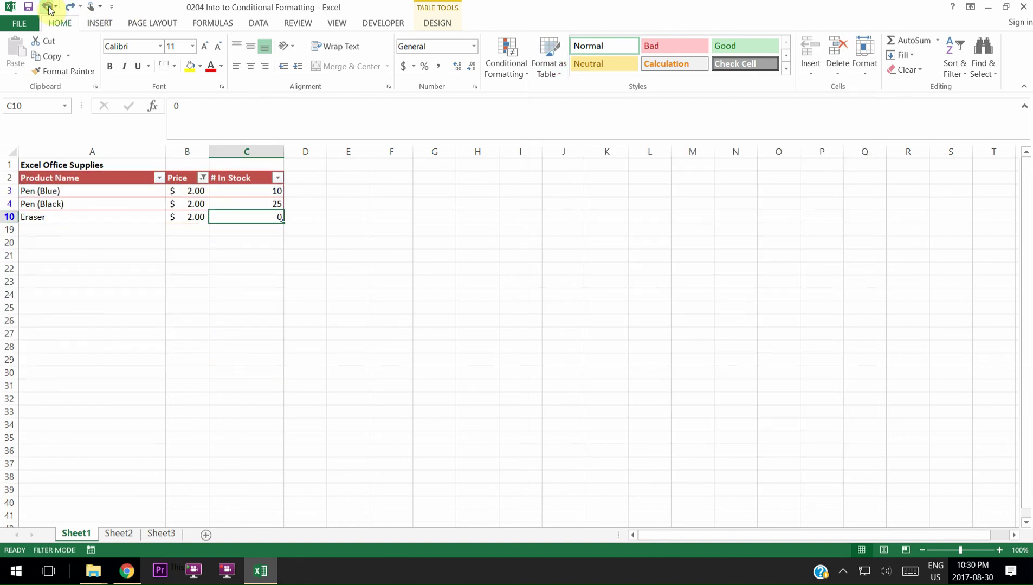
click(48, 7)
click(48, 7)
click(48, 8)
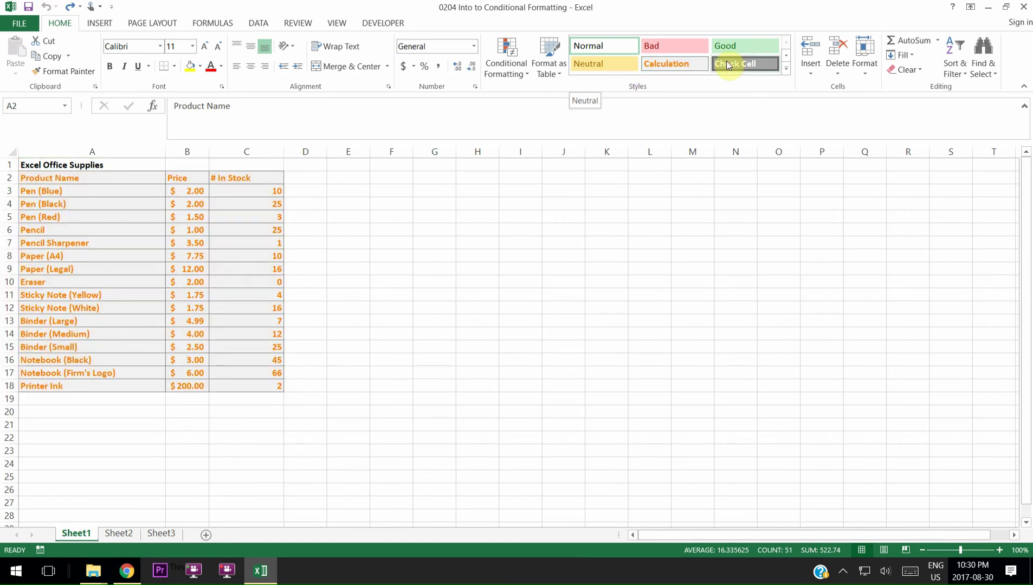
Step: Apply the Output cell style to the header cells A2:C2
click(87, 190)
click(93, 177)
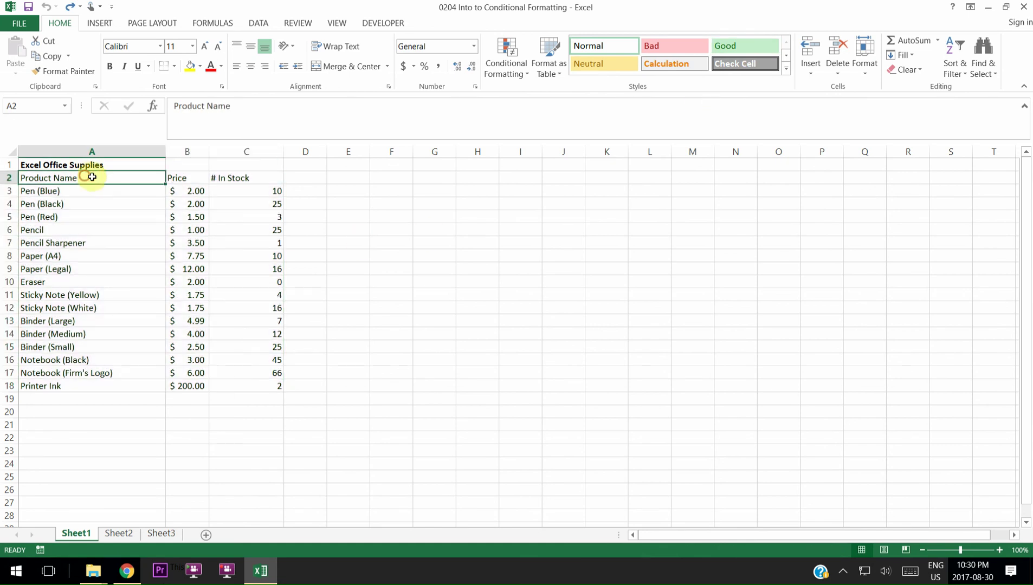
shift+click(260, 176)
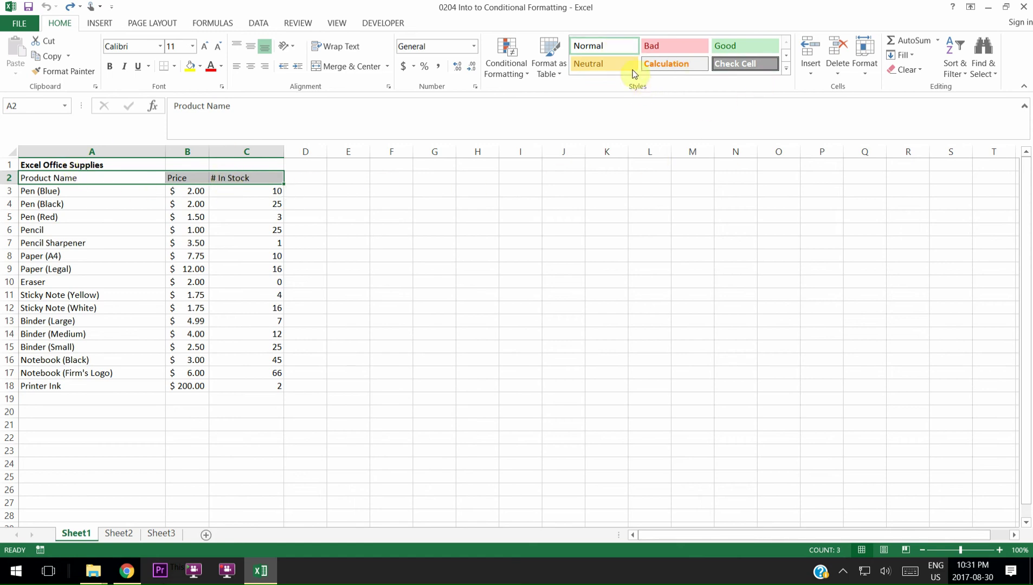
click(786, 55)
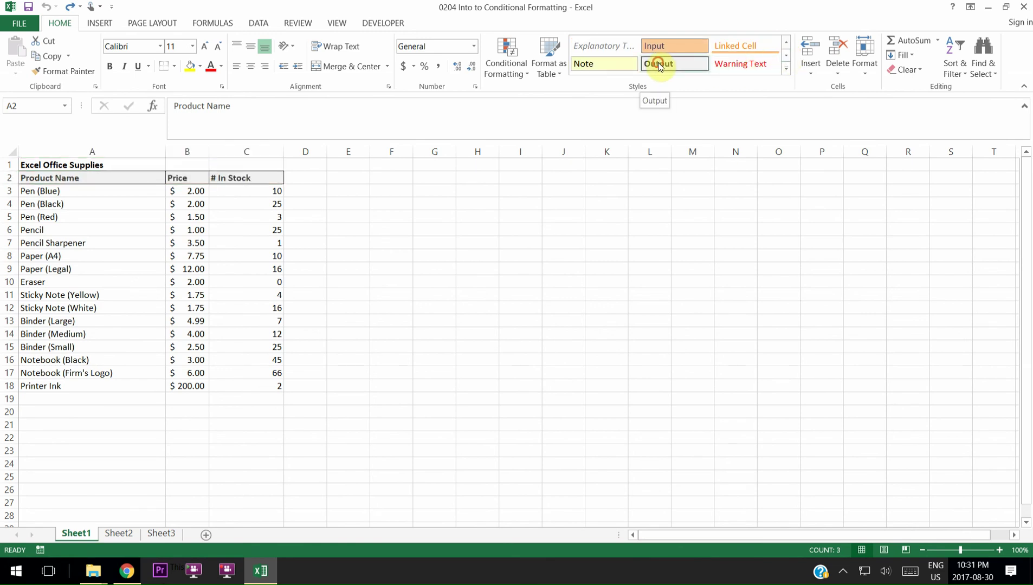
click(660, 65)
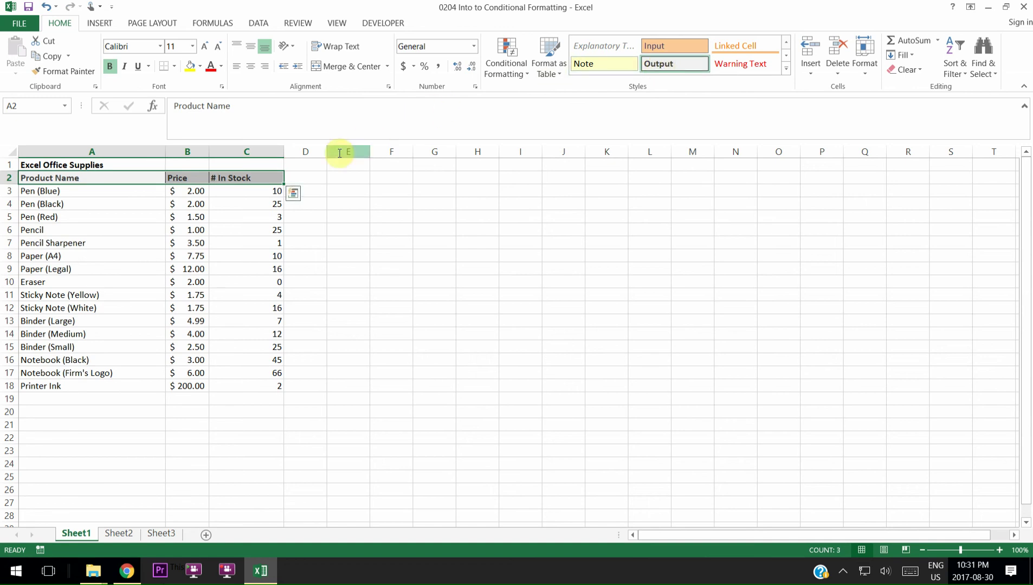
click(214, 196)
click(173, 193)
click(153, 192)
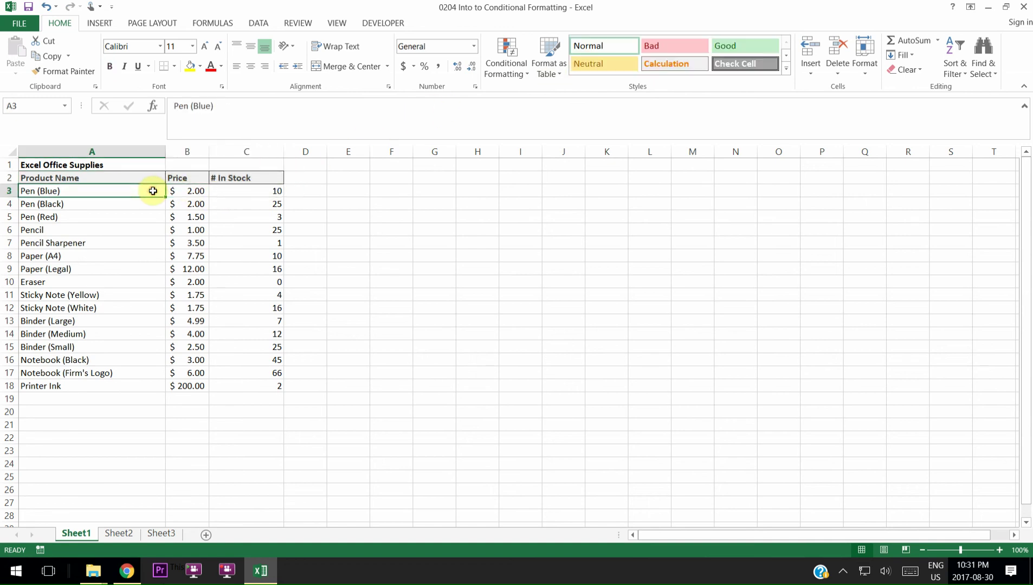
click(226, 198)
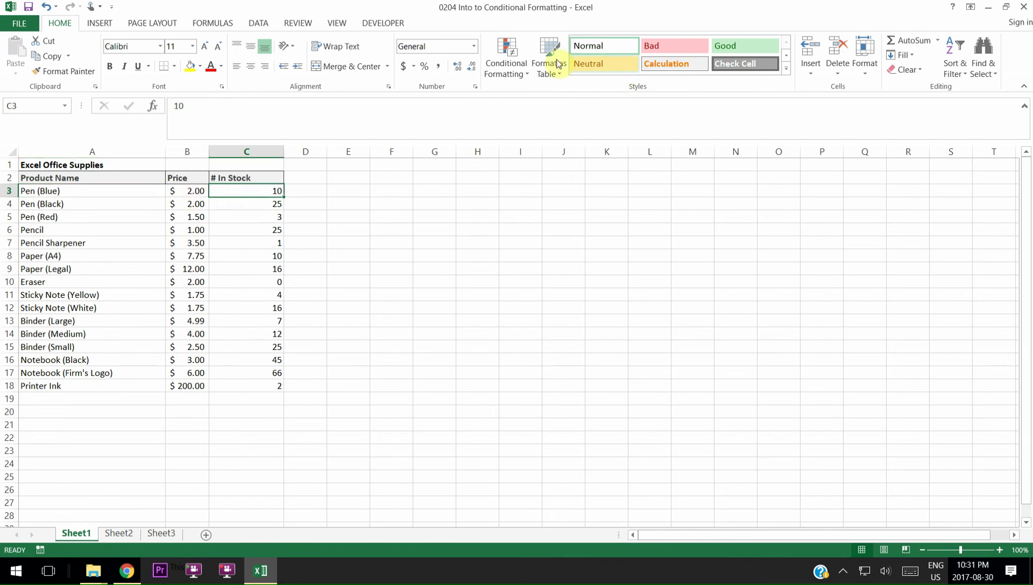